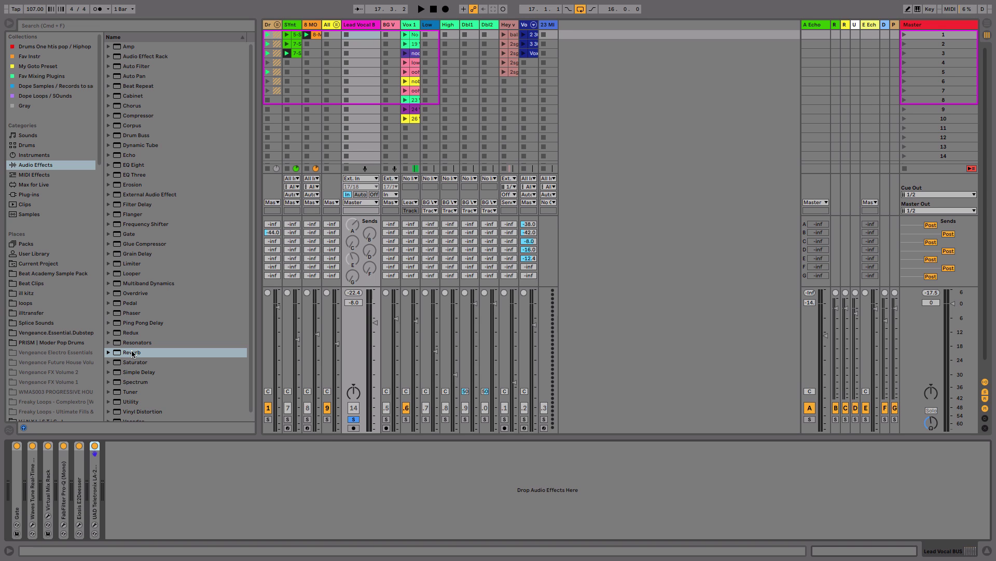
Step: Add the Reverb audio effect to the Lead Vocal BUS track and lower its Size to about 0.32
drag(130, 353, 360, 114)
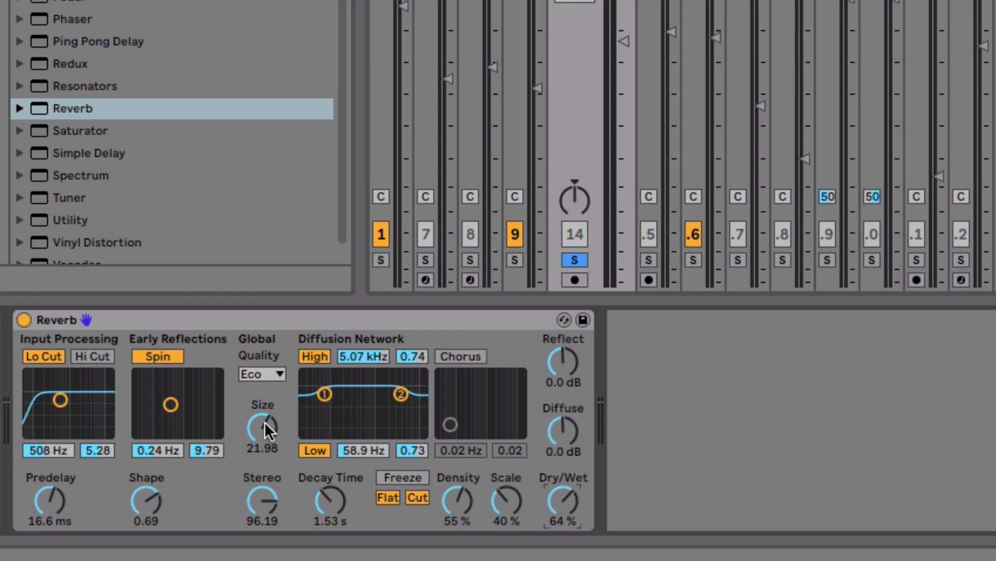
drag(265, 421, 265, 481)
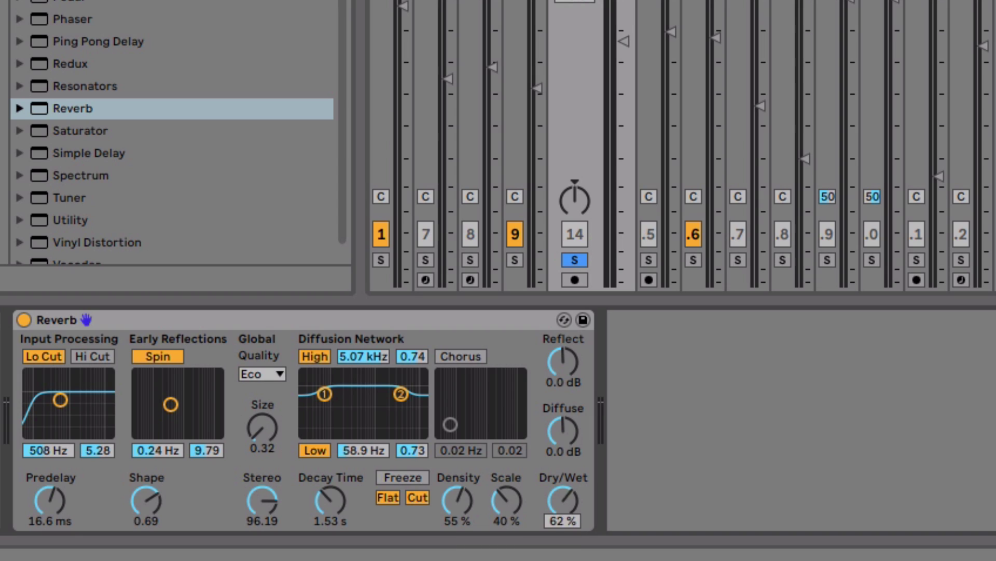
Step: Set the reverb's Decay Time to 3.79 s, Size to 0.28 and Dry/Wet to 63%, and play the soloed vocal
drag(571, 519, 571, 522)
drag(345, 498, 344, 476)
drag(263, 427, 262, 430)
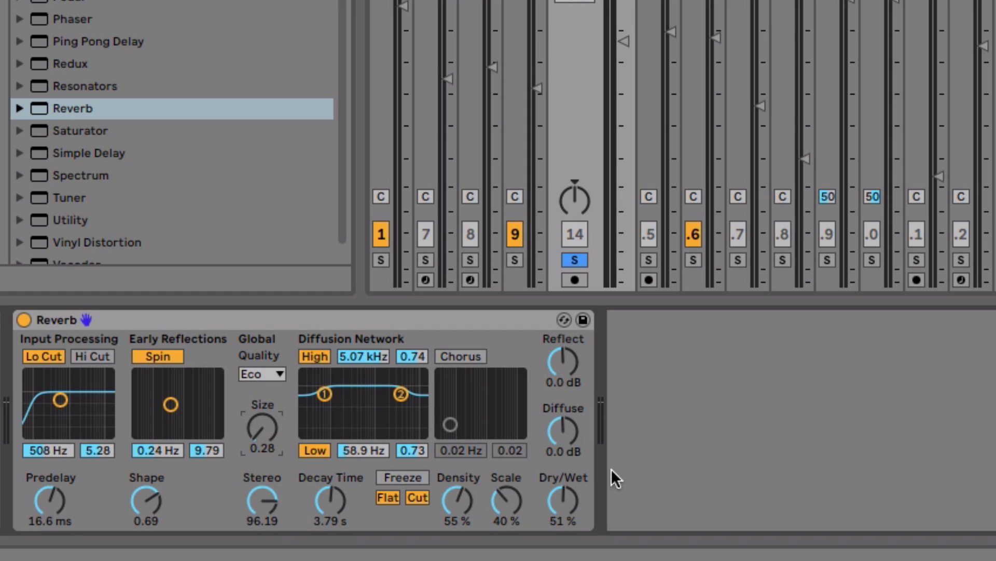
drag(570, 499, 570, 487)
key(space)
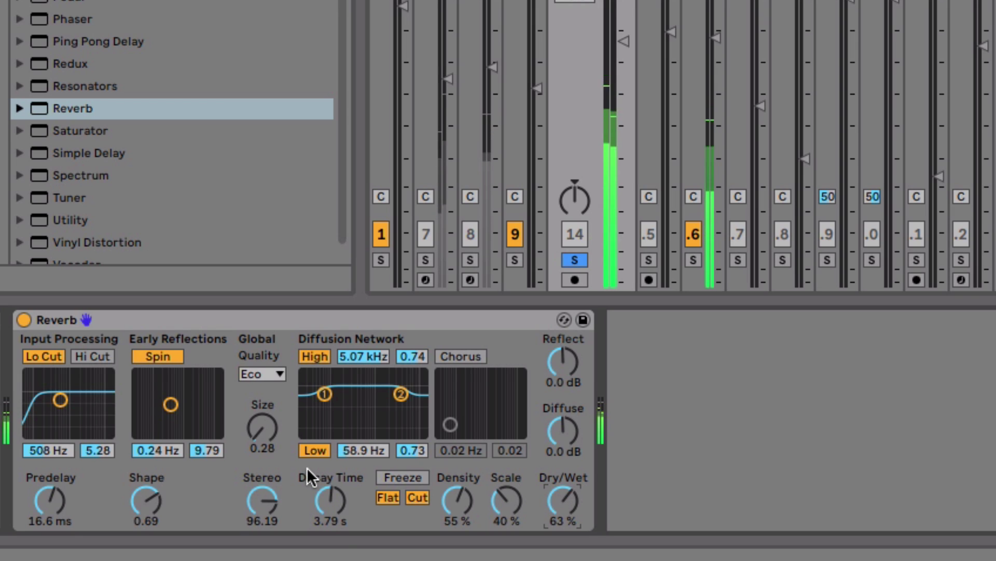
Step: Audition the reverb's Size during playback, raising it to about 9.3 and about 240, and return it to near its minimum
mouse_move(256, 438)
mouse_down()
mouse_move(256, 400)
mouse_move(259, 433)
mouse_up()
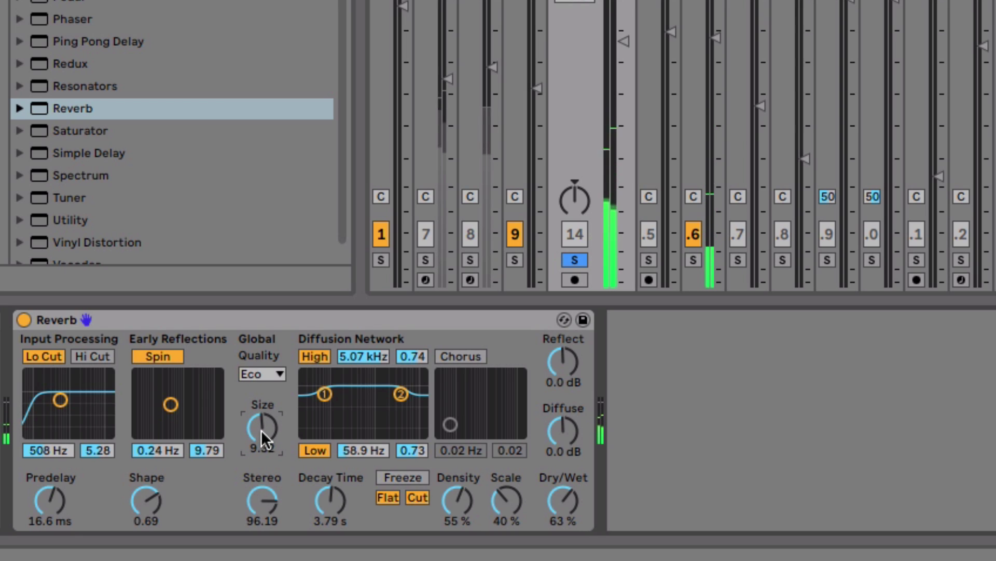
mouse_move(263, 430)
mouse_down()
mouse_move(262, 364)
mouse_move(263, 429)
mouse_up()
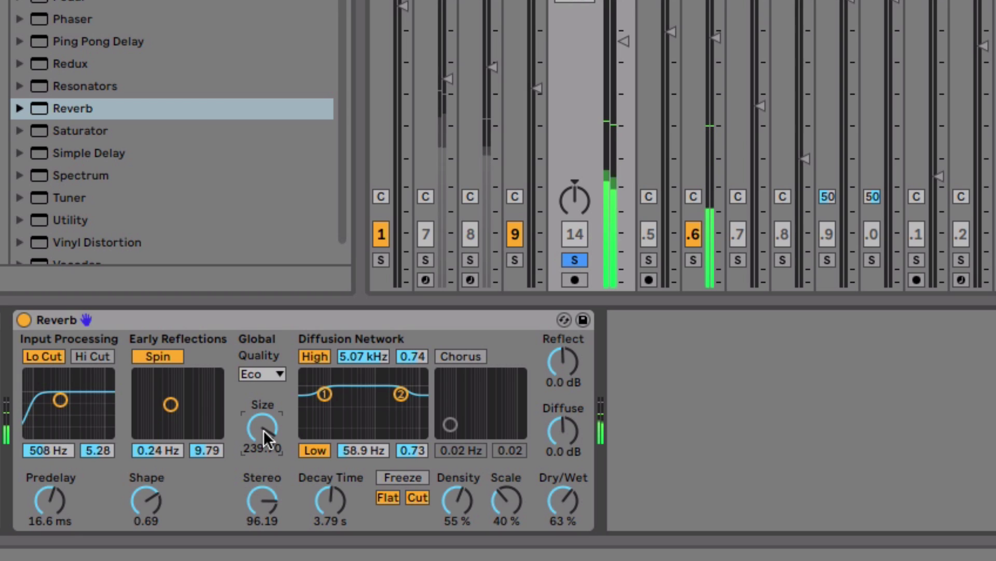
drag(265, 429, 265, 494)
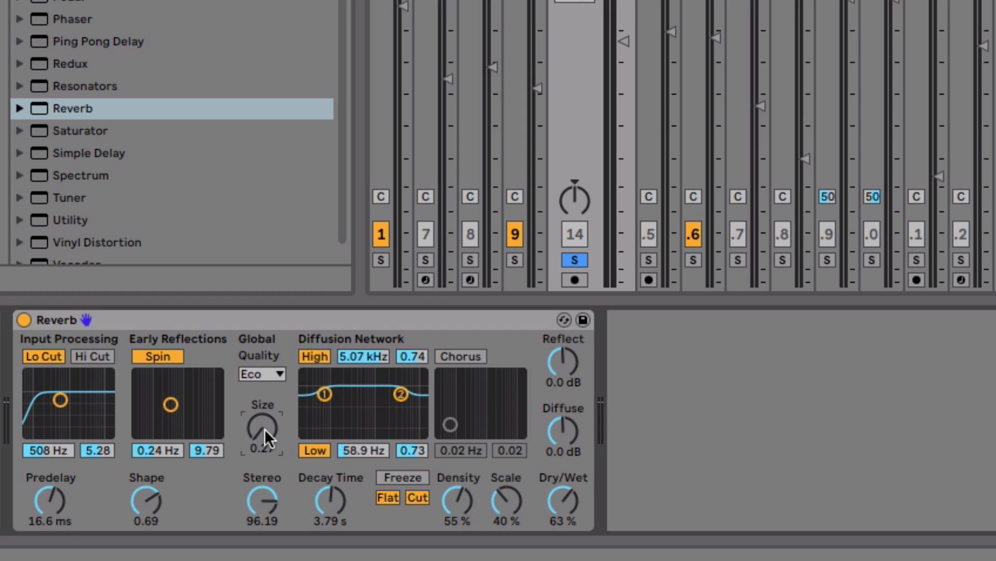
Step: Raise the reverb's Size to its maximum of 500 and lengthen the Decay Time to about 5.45 s
drag(265, 429, 265, 364)
mouse_move(263, 425)
mouse_down()
mouse_move(264, 467)
mouse_move(261, 410)
mouse_up()
mouse_move(336, 503)
mouse_down()
mouse_move(337, 485)
mouse_move(336, 511)
mouse_move(336, 502)
mouse_up()
drag(264, 446, 263, 374)
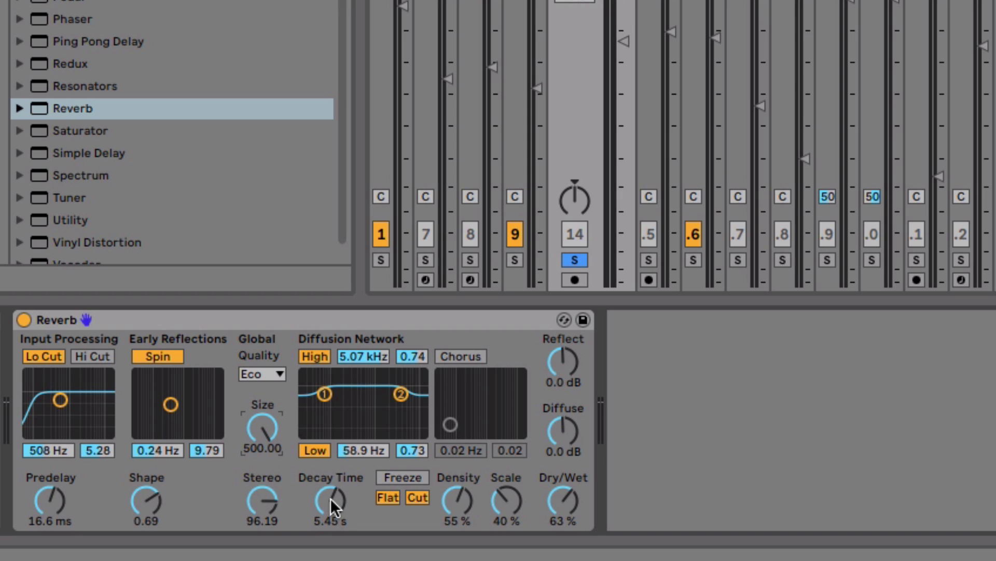
Step: Audition the reverb's Decay Time at 262 ms, 710 ms, 1.28 s and about 15 s, ending at 3.31 s
drag(331, 502, 330, 542)
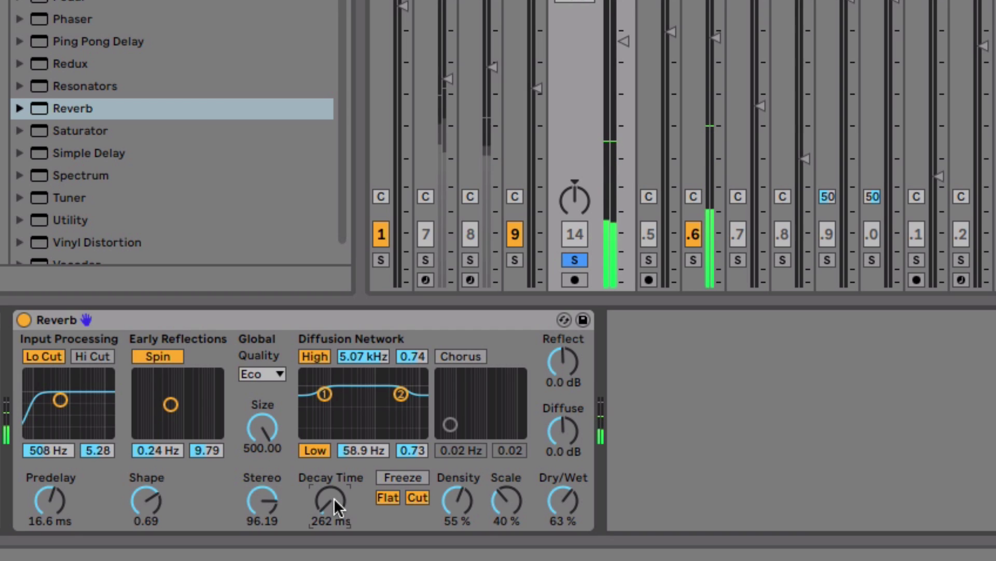
mouse_move(334, 497)
mouse_down()
mouse_move(334, 465)
mouse_move(336, 506)
mouse_up()
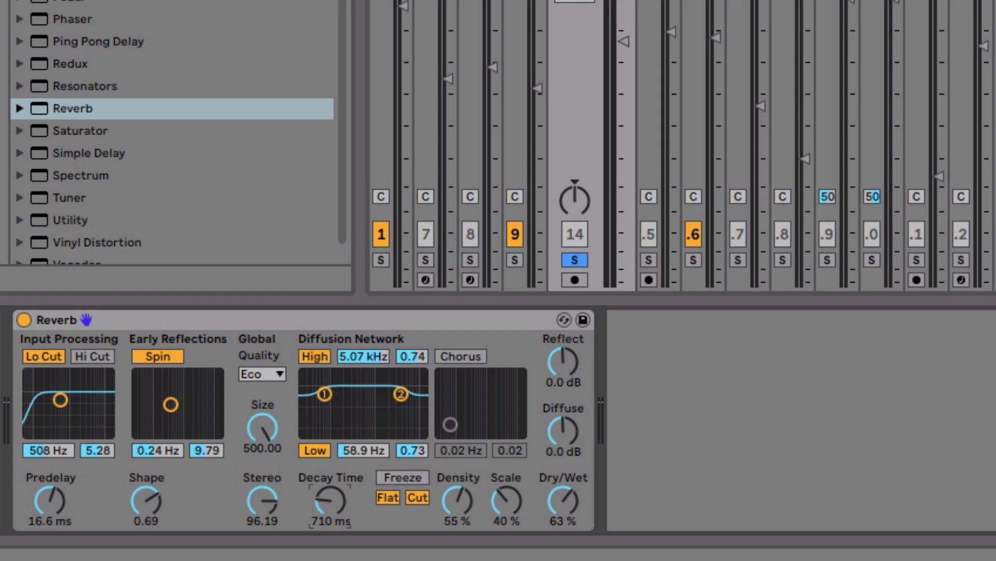
drag(335, 497, 336, 505)
drag(332, 500, 334, 487)
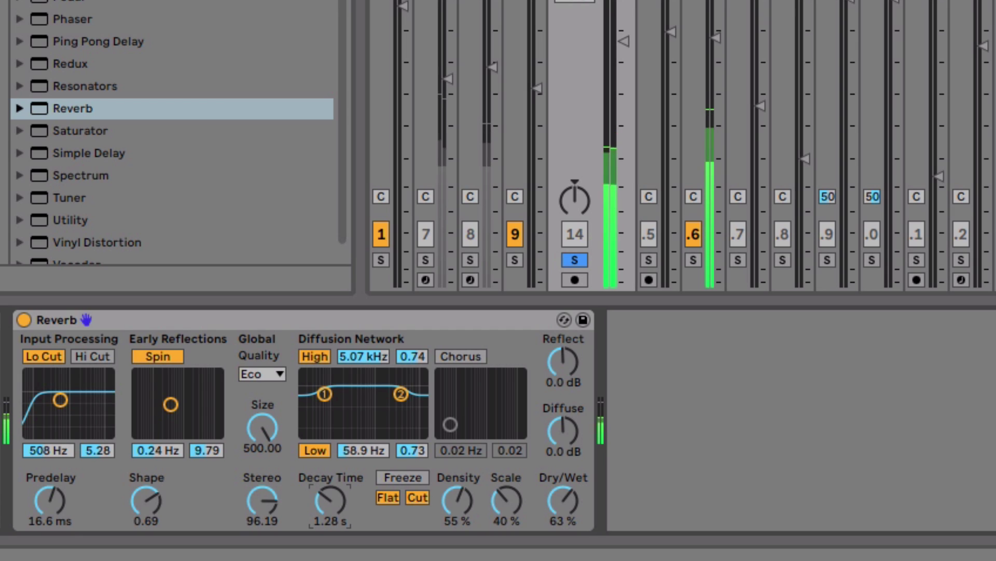
mouse_move(333, 503)
mouse_down()
mouse_move(333, 485)
mouse_move(338, 500)
mouse_up()
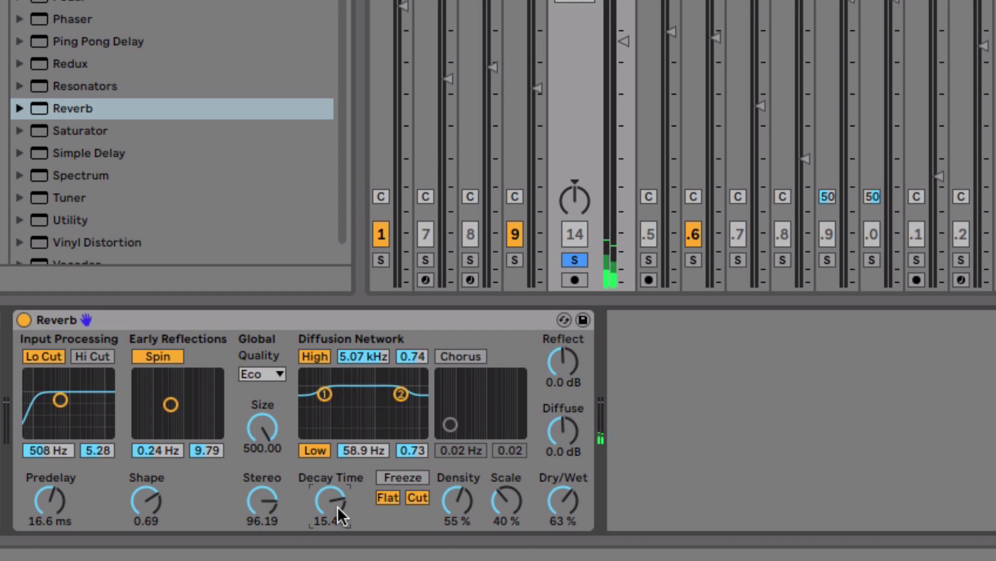
drag(334, 502, 335, 526)
Step: Lower the reverb's Size to 0.67 and lengthen the Decay Time to about 14.7 s
drag(269, 432, 270, 501)
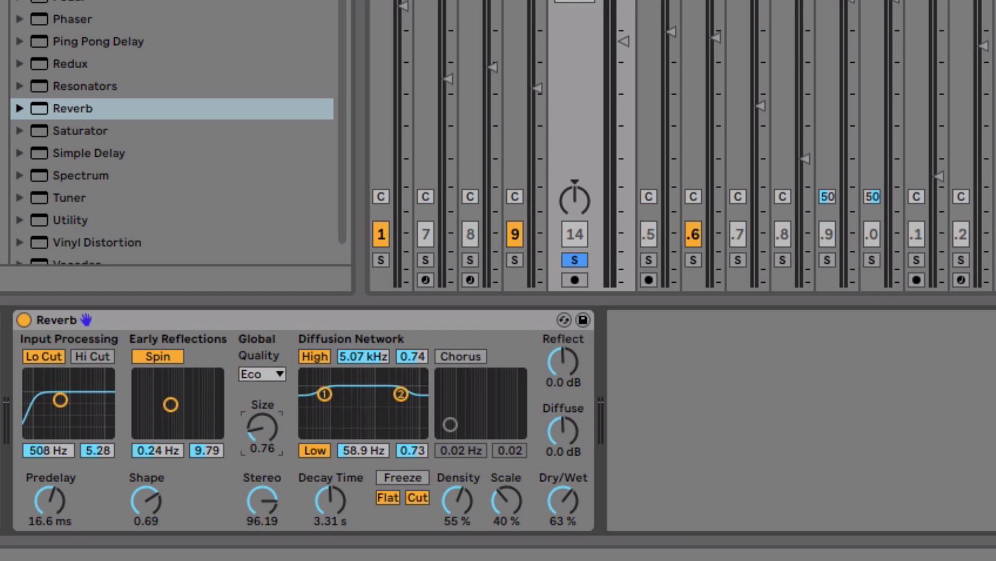
drag(337, 501, 337, 472)
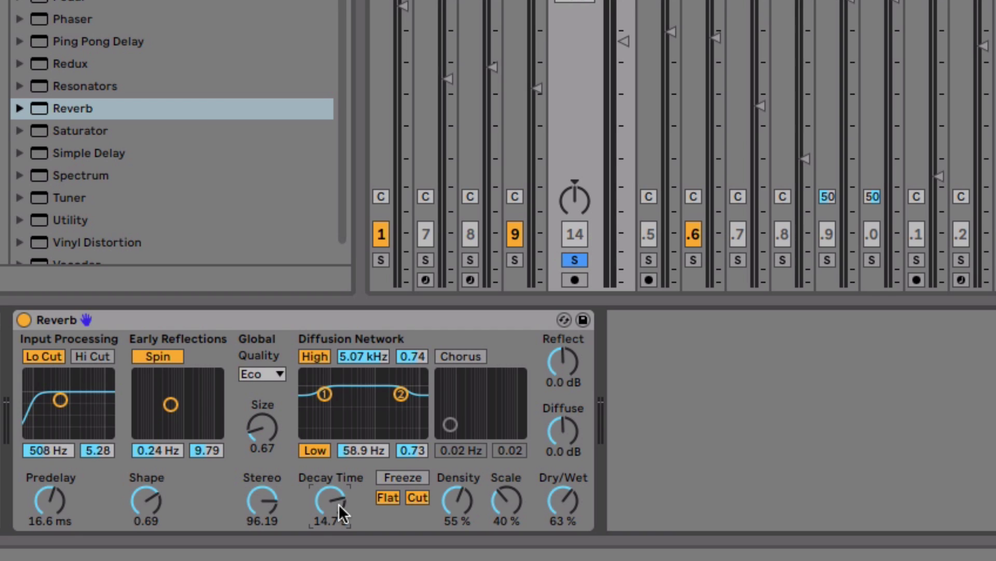
click(264, 428)
Step: Shorten the reverb's Decay Time to about 620 ms and further down to 432 ms while auditioning the vocal
drag(338, 499, 338, 519)
drag(339, 500, 338, 517)
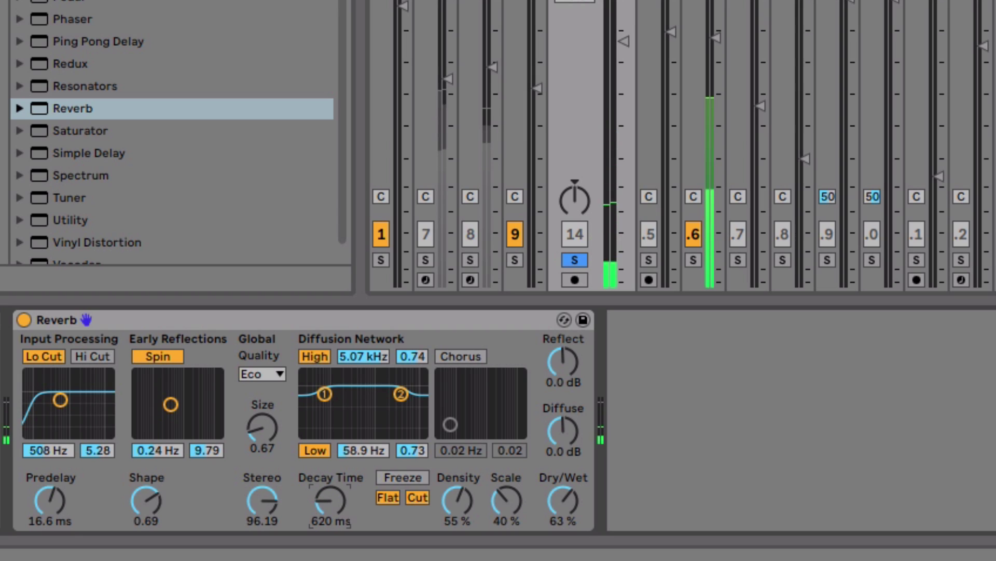
drag(341, 503, 340, 506)
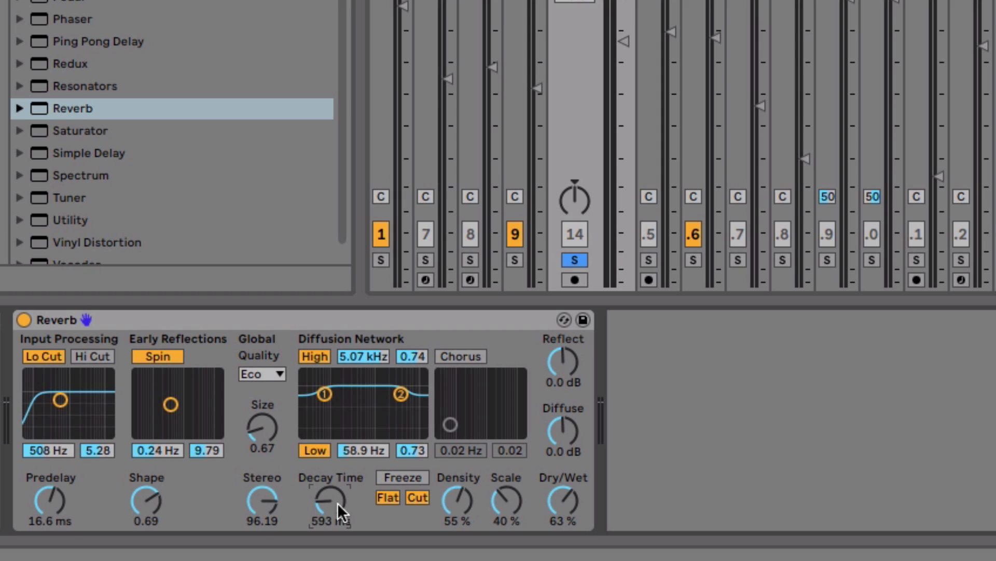
mouse_move(338, 502)
mouse_down()
mouse_move(337, 491)
mouse_move(337, 500)
mouse_up()
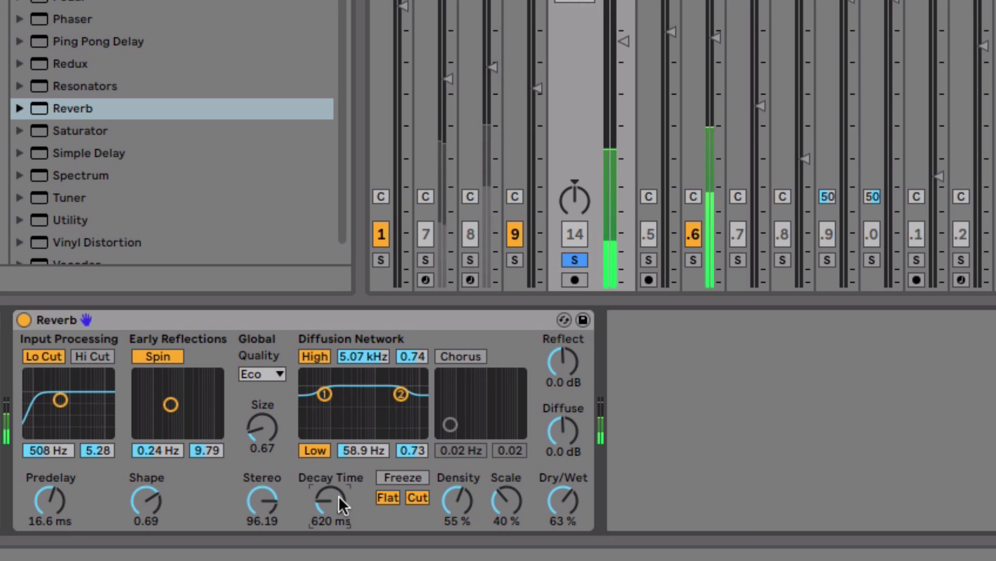
scroll(337, 497, down, 5)
scroll(332, 498, down, 1)
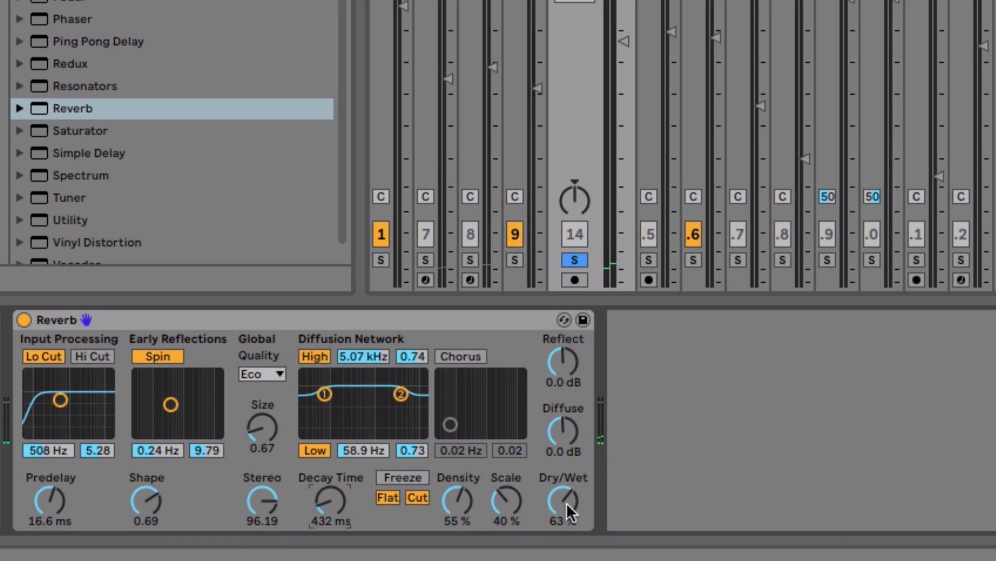
Step: Reduce the reverb's Dry/Wet mix to 40%
mouse_move(566, 503)
mouse_down()
mouse_move(567, 527)
mouse_move(567, 497)
mouse_move(568, 506)
mouse_up()
drag(566, 502, 566, 504)
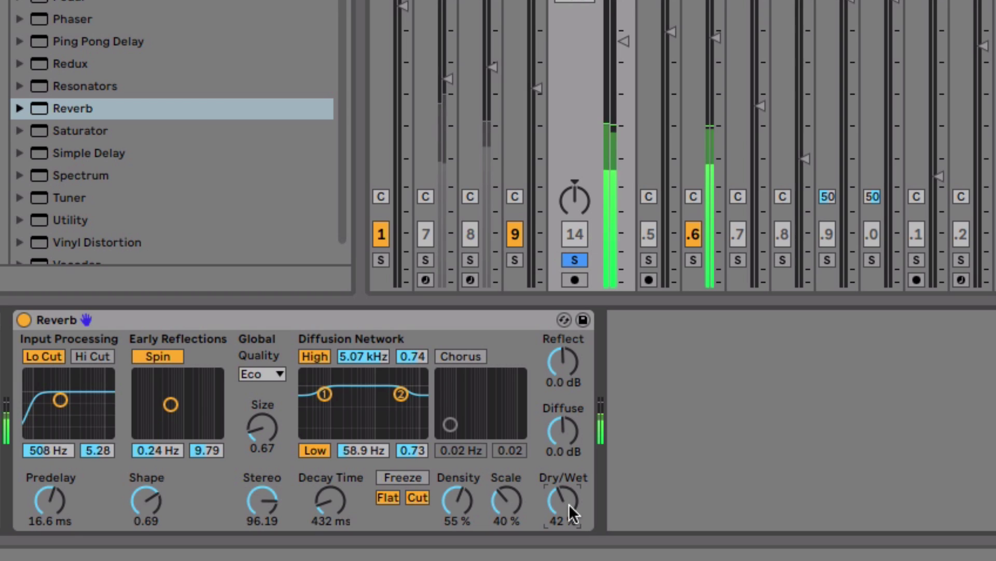
drag(568, 504, 569, 507)
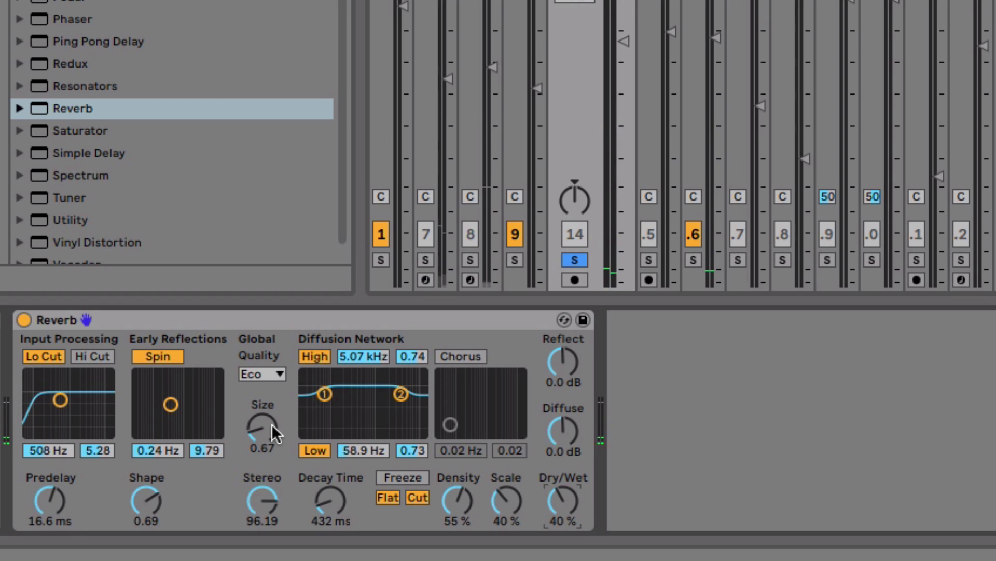
Step: Raise the reverb's Size to 7.76 and set the Decay Time to 851 ms
drag(272, 423, 272, 409)
drag(334, 494, 334, 469)
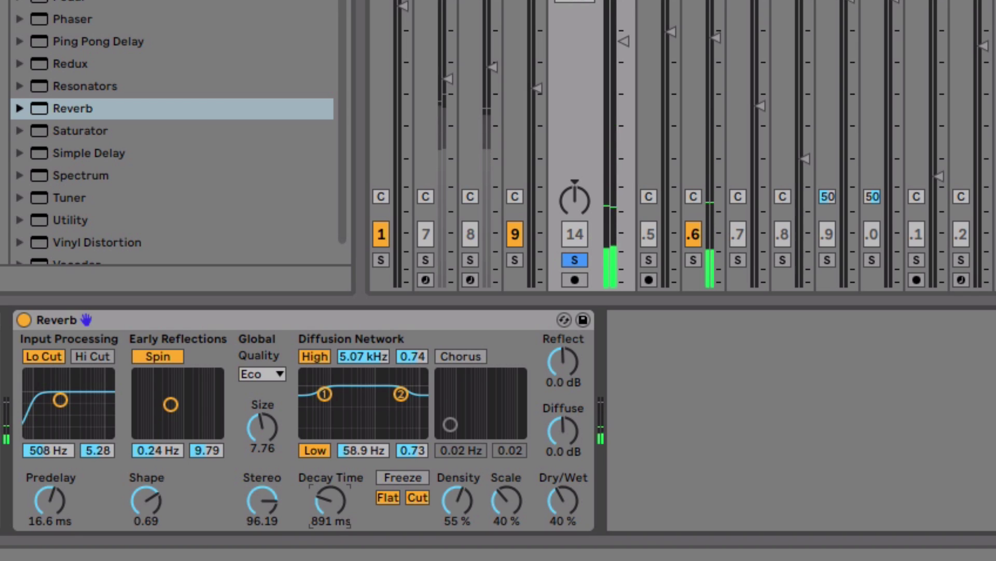
drag(336, 500, 336, 503)
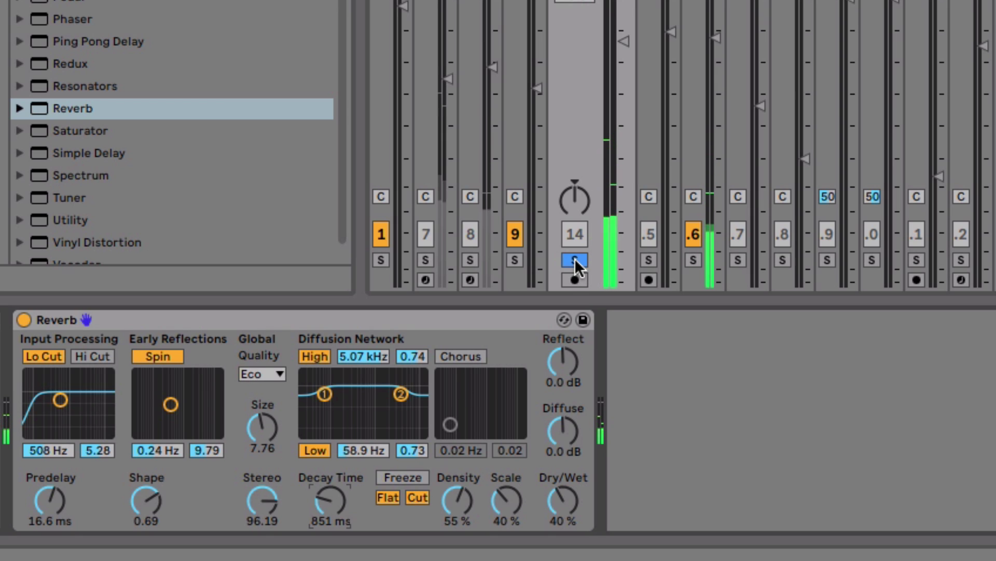
Step: Unsolo the Lead Vocal BUS track to hear the full mix and raise its volume fader slightly
key(space)
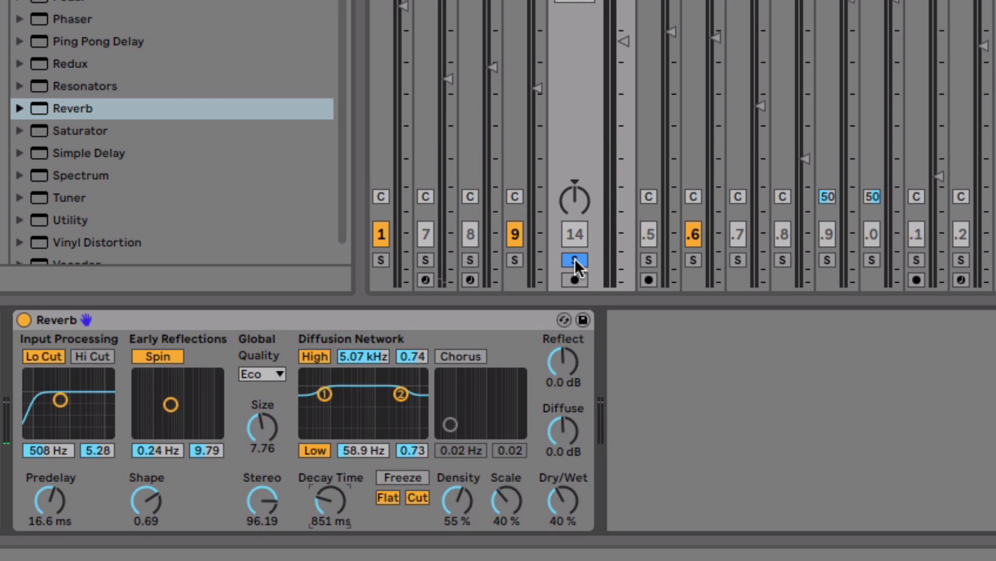
click(574, 260)
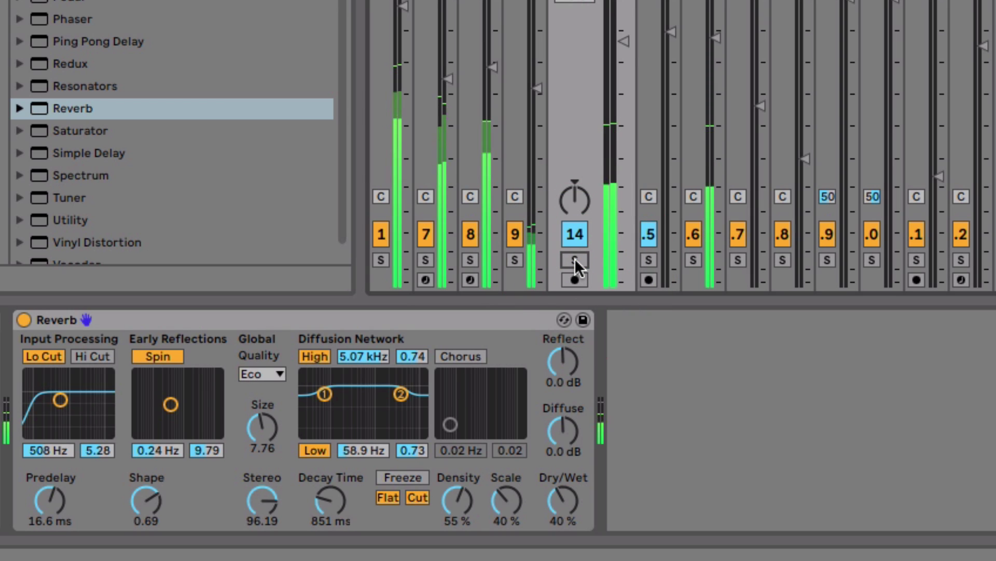
drag(631, 37, 627, 27)
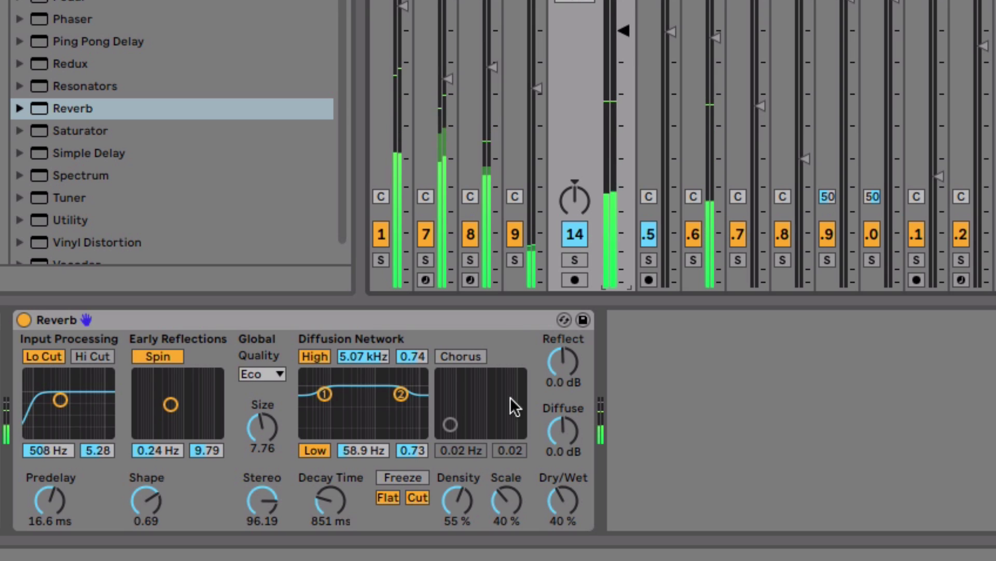
Step: Set the reverb's Decay Time to 1.02 s, audition Dry/Wet at 99% and 85%, and reduce it to 37%
drag(329, 510, 331, 504)
key(space)
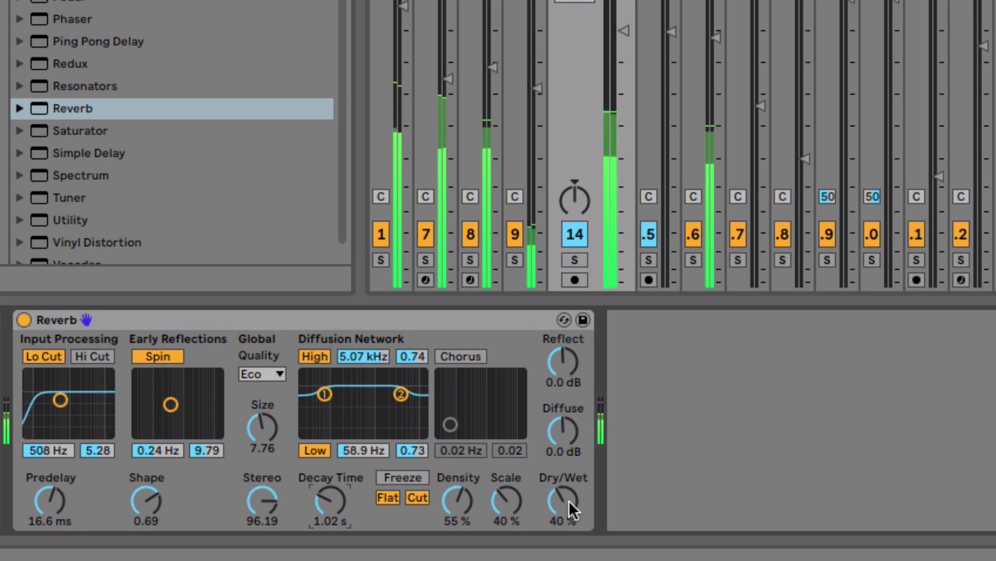
drag(562, 515, 562, 454)
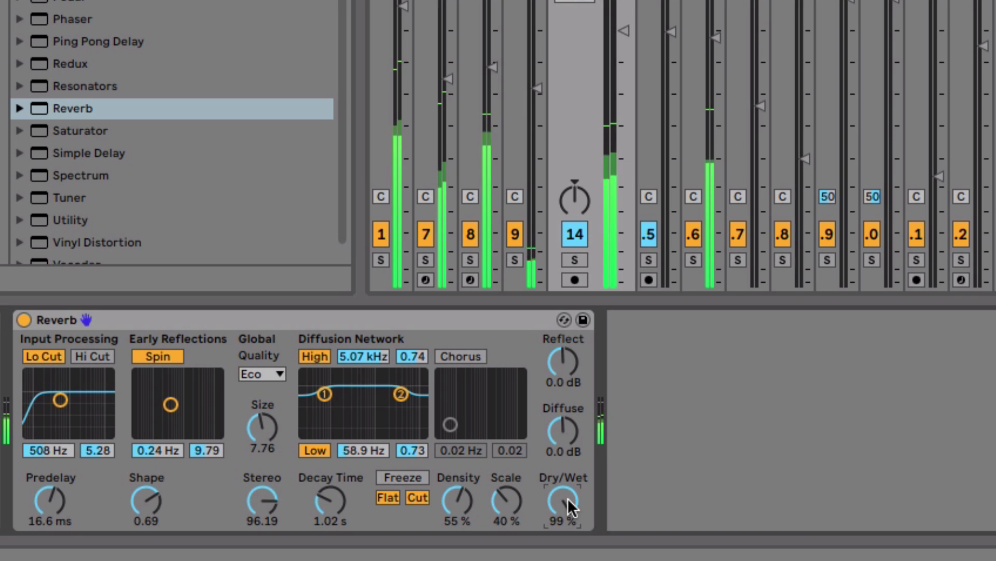
drag(571, 506, 572, 511)
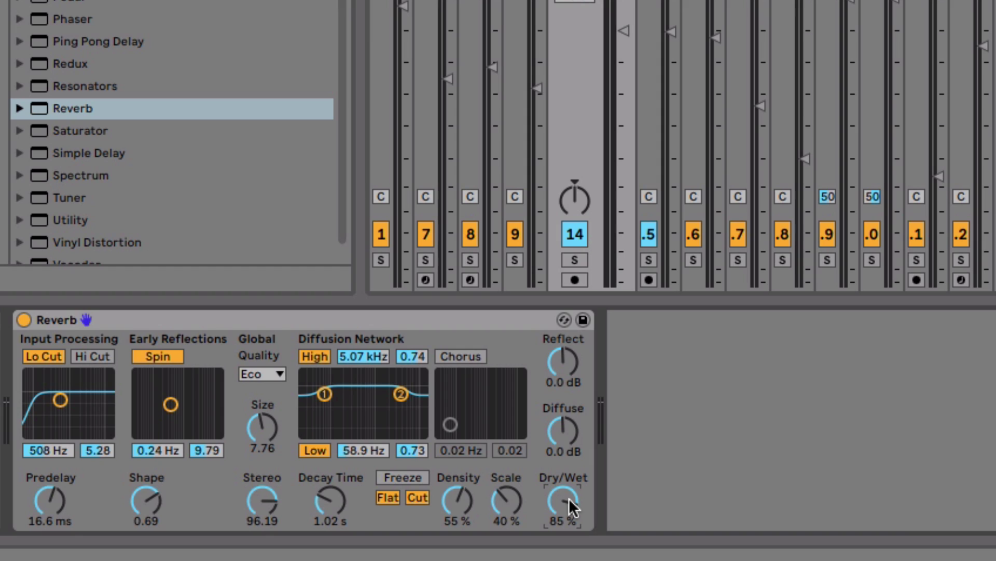
scroll(571, 506, down, 5)
drag(569, 501, 568, 518)
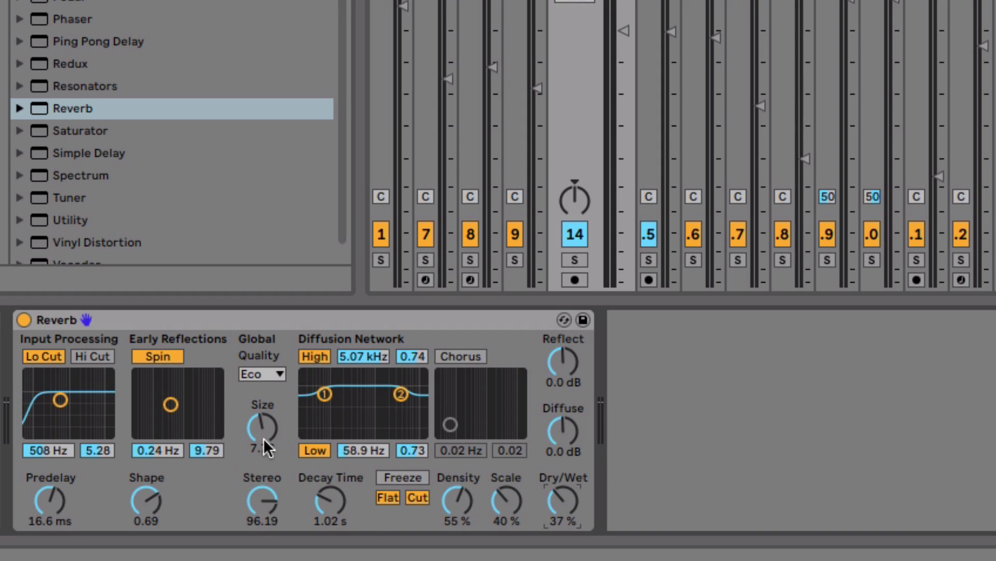
Step: Set the reverb's Size to 12.66, Decay Time to 2.90 s and Dry/Wet to 27%
drag(264, 446, 263, 431)
drag(330, 500, 330, 477)
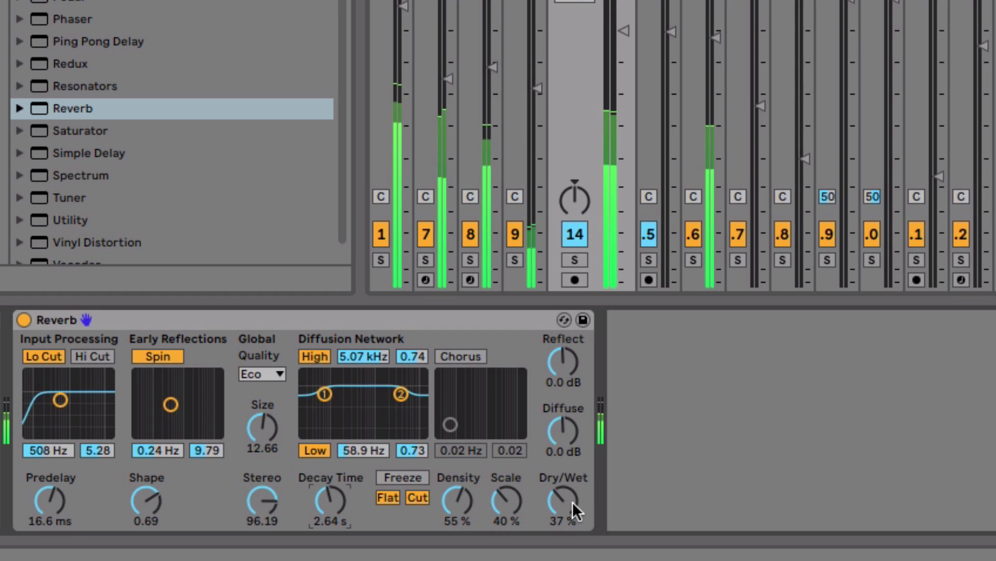
mouse_move(571, 501)
mouse_down()
mouse_move(572, 513)
mouse_move(574, 502)
mouse_up()
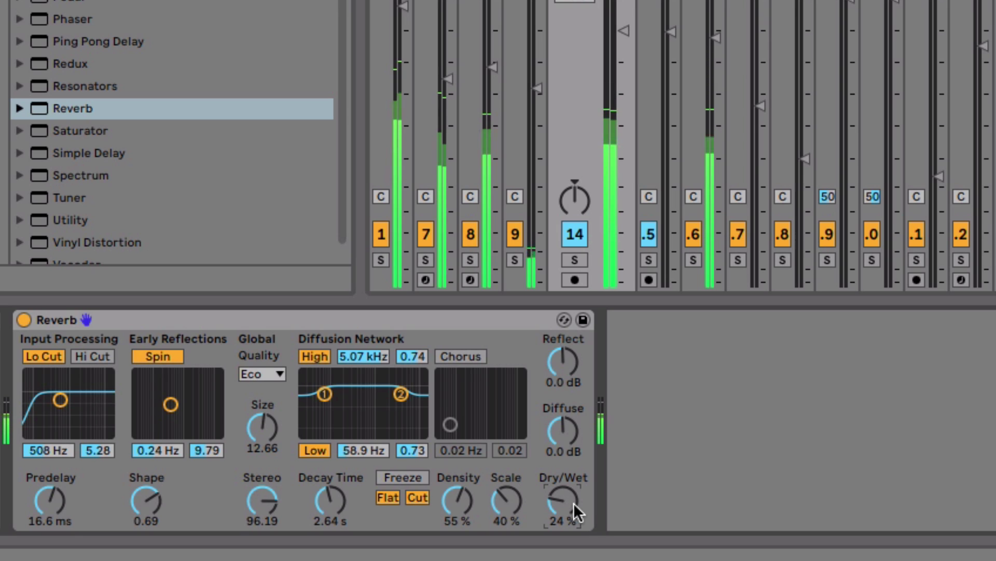
drag(574, 503, 576, 504)
drag(320, 511, 321, 511)
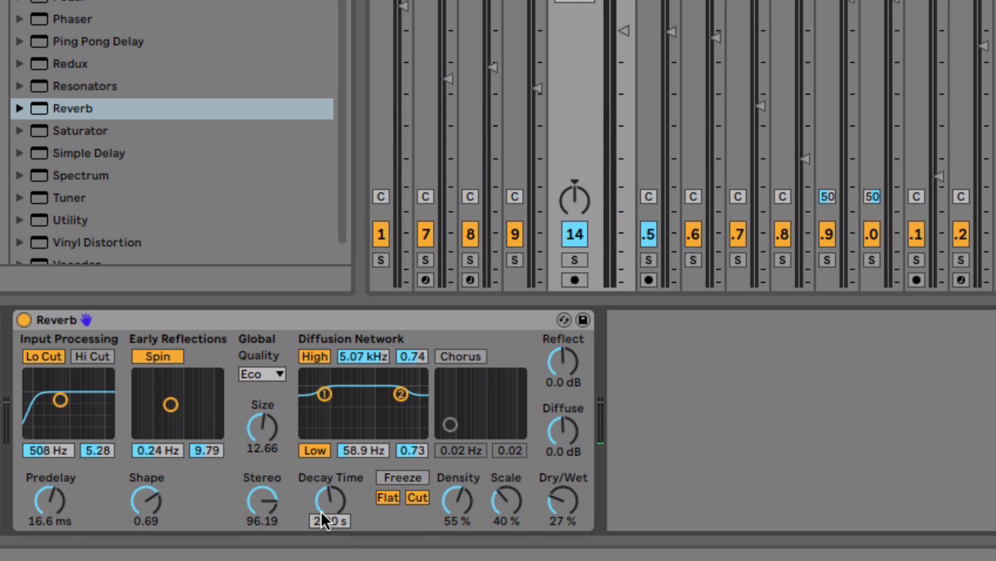
Step: Lower the reverb's Diffuse level to -7.5 dB and play the Lead Vocal BUS track soloed
click(565, 410)
drag(565, 427, 565, 480)
drag(565, 437, 565, 400)
mouse_move(567, 435)
mouse_down()
mouse_move(566, 454)
mouse_move(571, 437)
mouse_up()
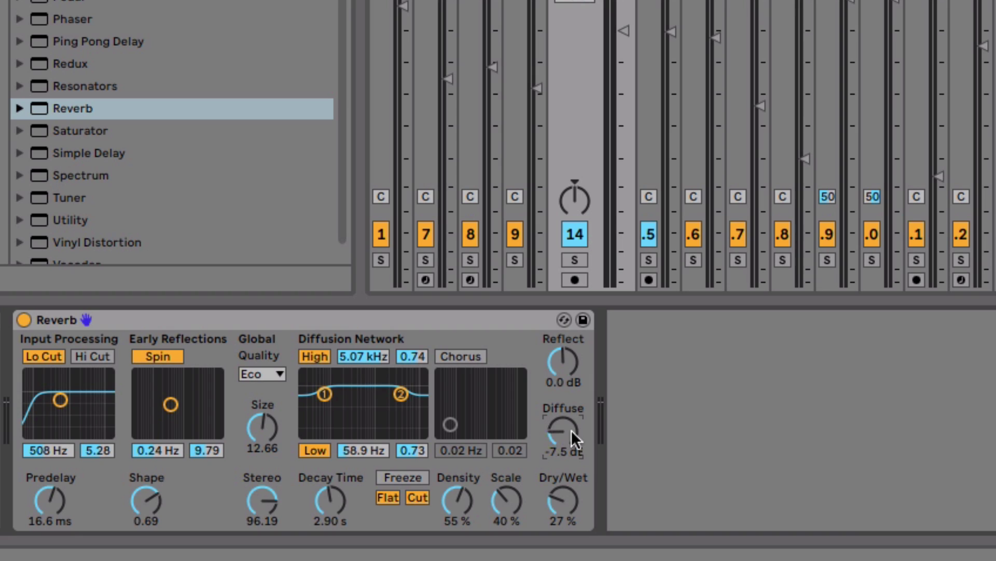
click(576, 259)
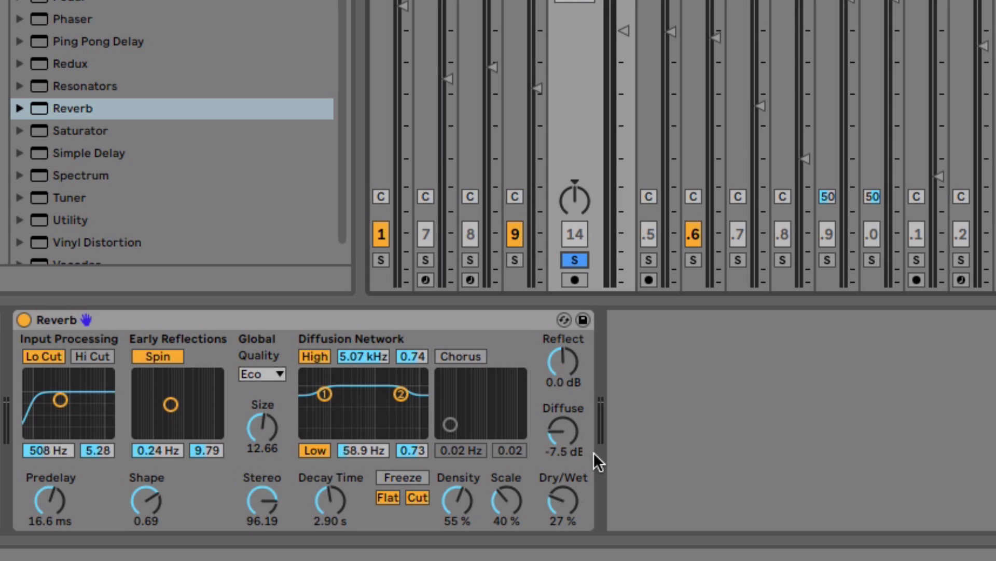
key(space)
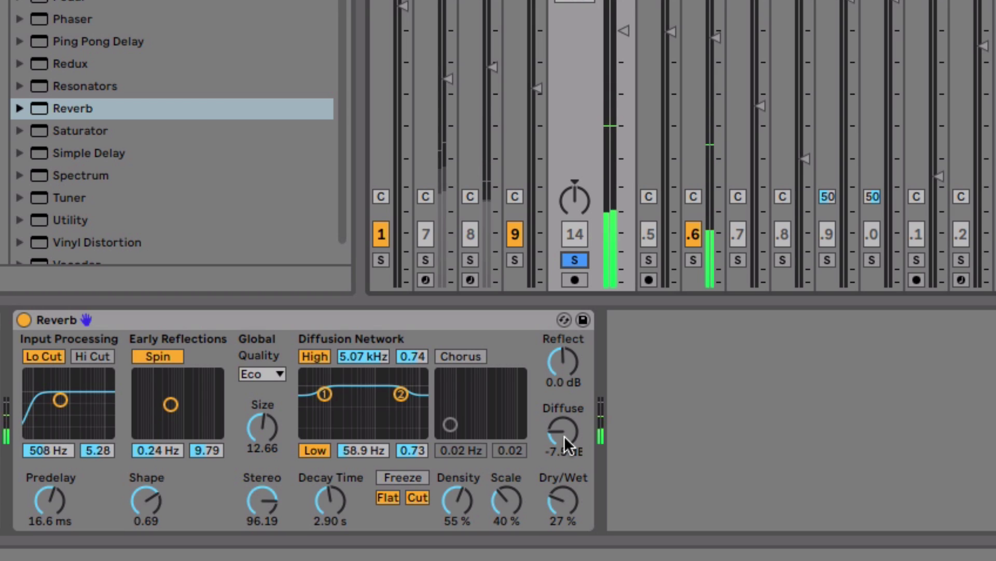
Step: Audition the reverb's Diffuse level at 0.5 dB and higher, and set Size to 31.74 and Diffuse to -6.3 dB
drag(565, 435, 564, 397)
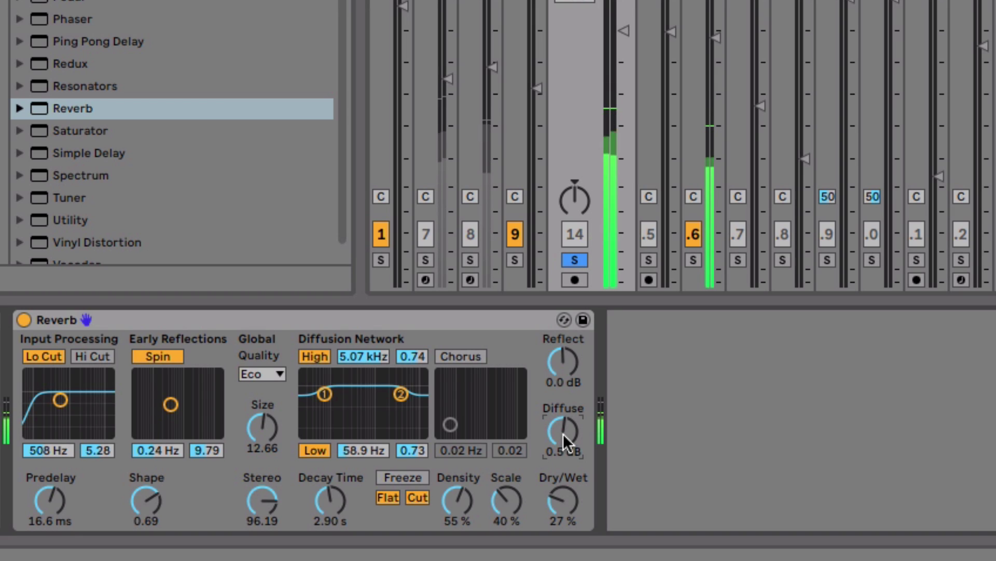
drag(562, 432, 563, 408)
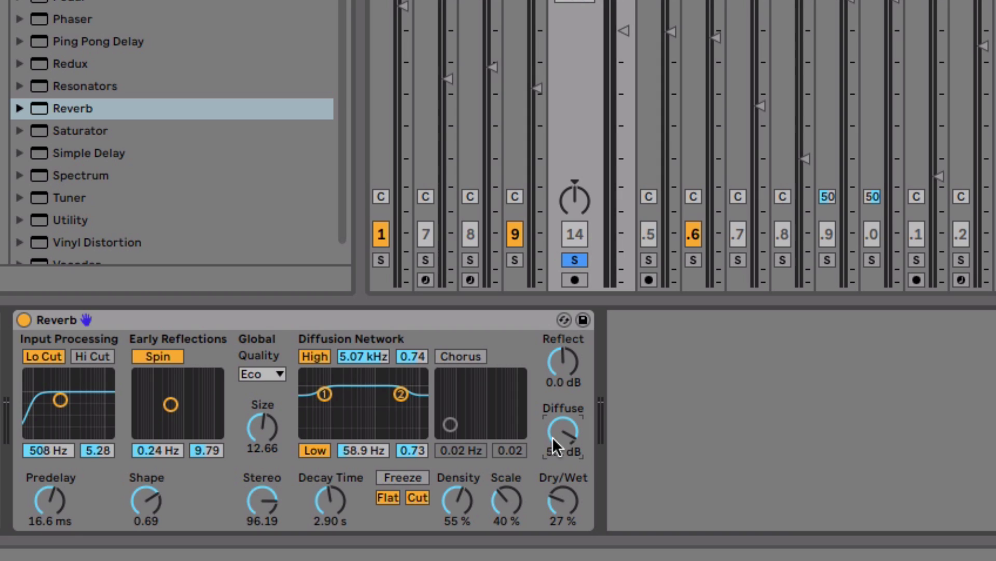
drag(553, 437, 552, 466)
key(space)
drag(269, 430, 269, 398)
drag(569, 428, 569, 449)
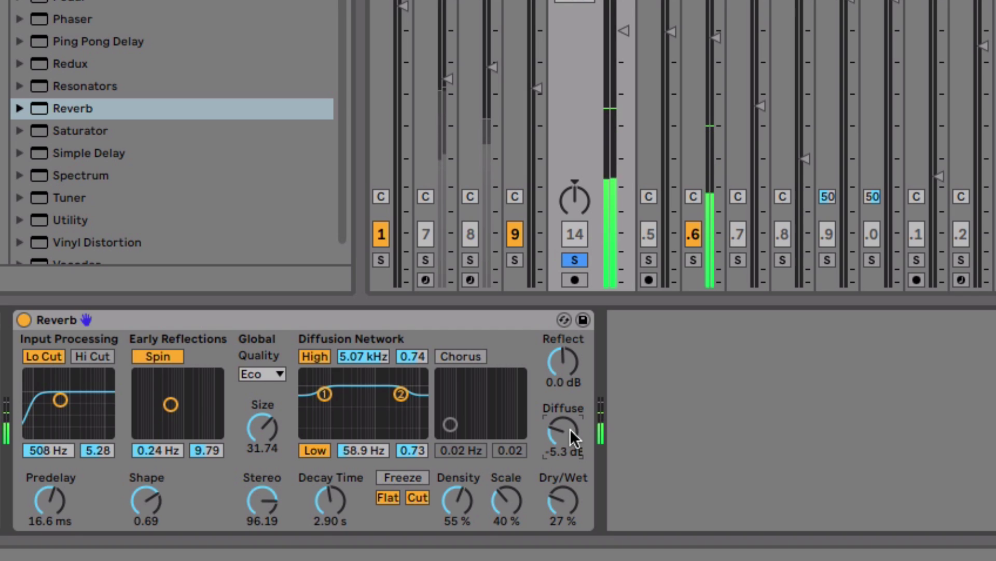
drag(571, 432, 571, 433)
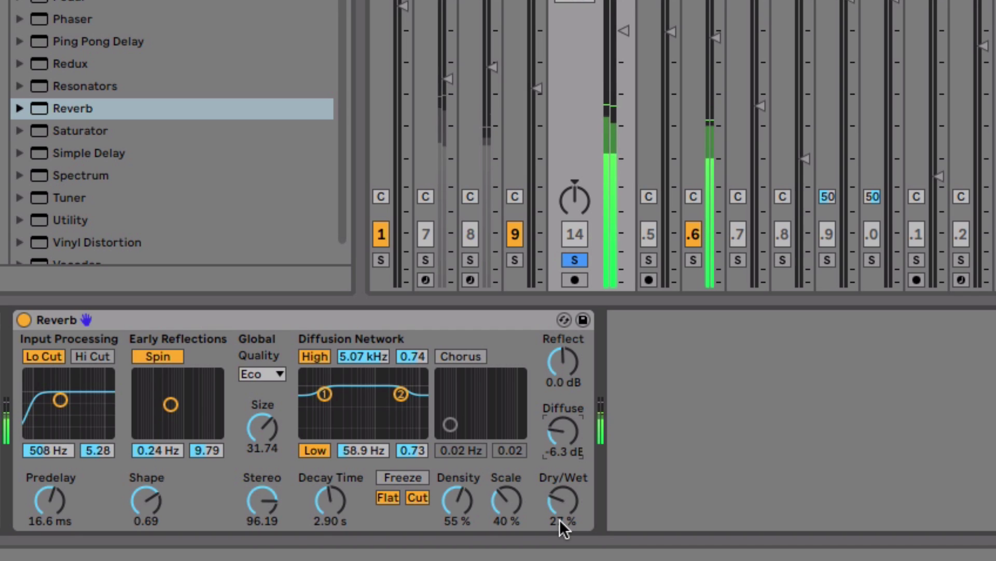
Step: Unsolo the Lead Vocal BUS track to hear the full mix and set the reverb's Decay Time to 1.92 s
click(581, 257)
click(582, 256)
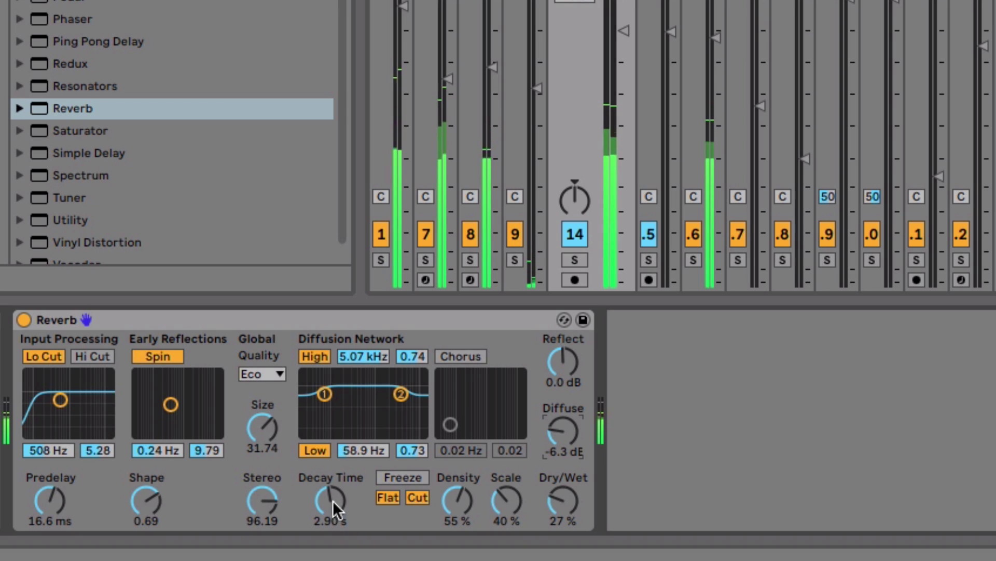
drag(337, 499, 338, 506)
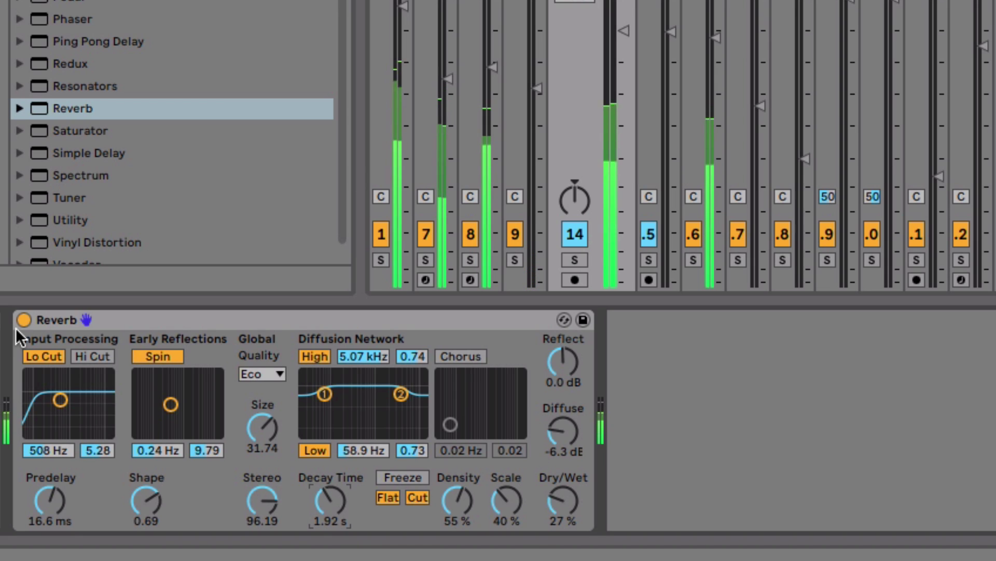
Step: Compare the full mix with the Reverb device bypassed and enabled during playback, leaving it enabled
key(space)
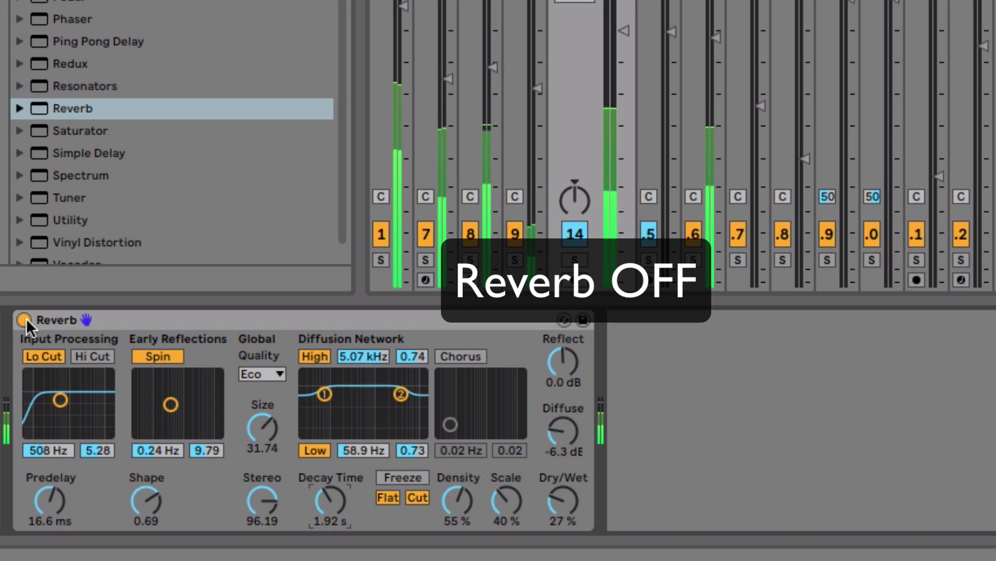
click(24, 319)
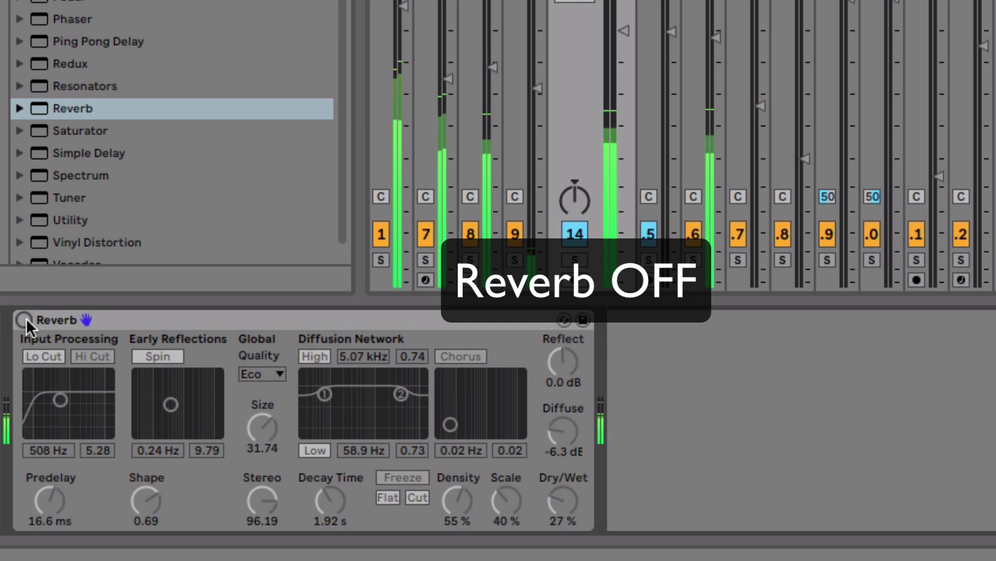
click(25, 319)
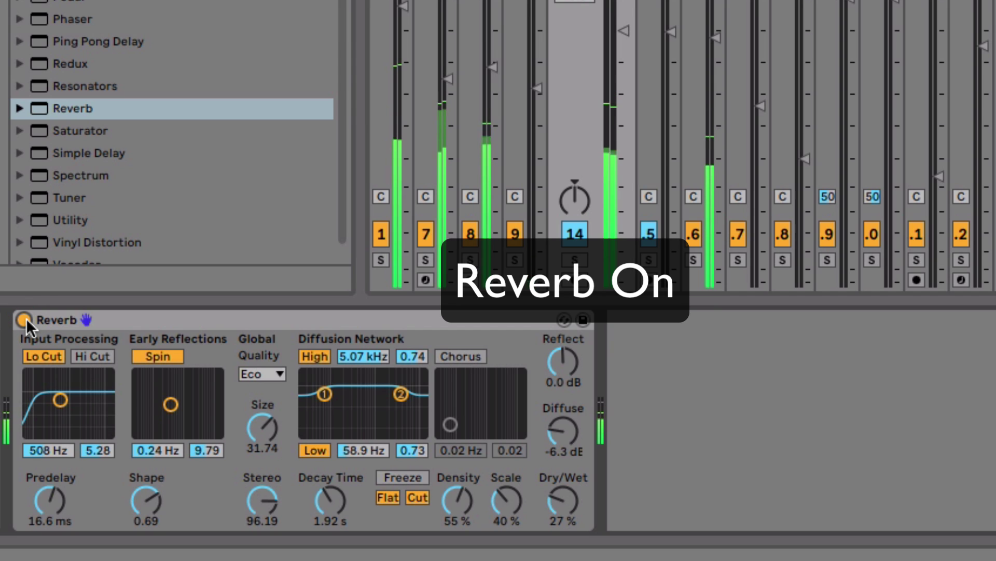
click(26, 319)
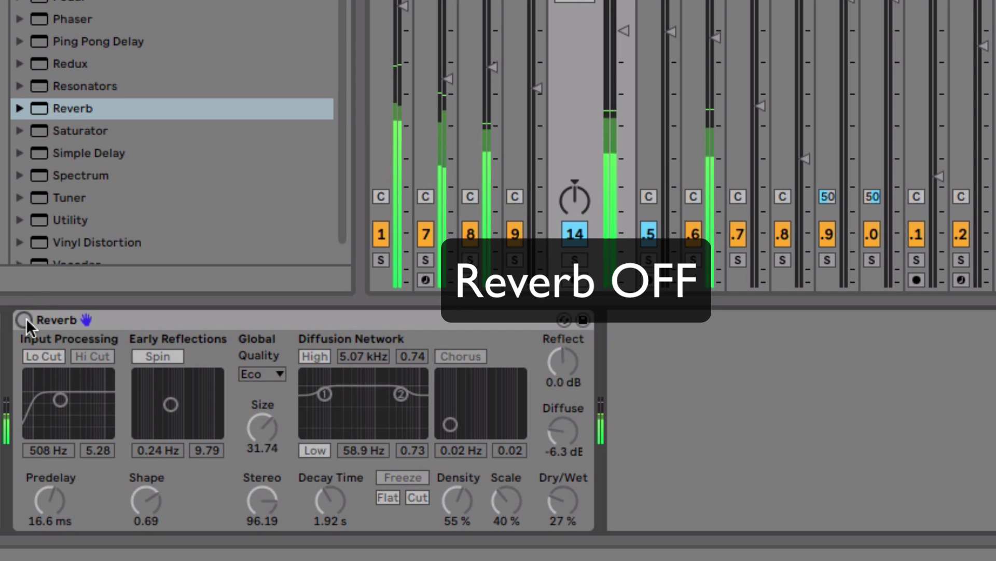
click(25, 319)
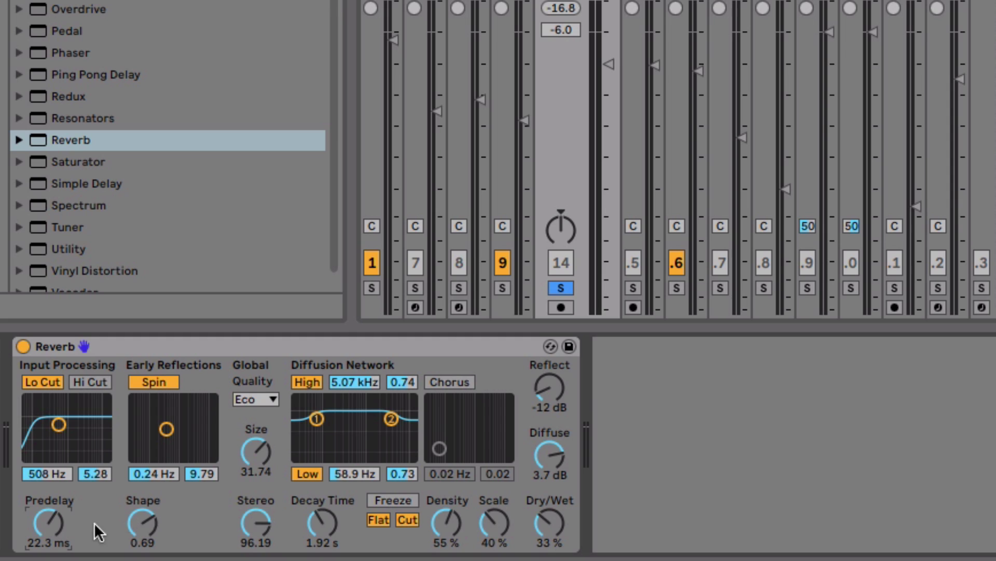
Step: Audition the reverb's Predelay at 0.50 ms and 250 ms on the soloed vocal bus, and set it to 27.2 ms
drag(48, 523, 49, 558)
key(space)
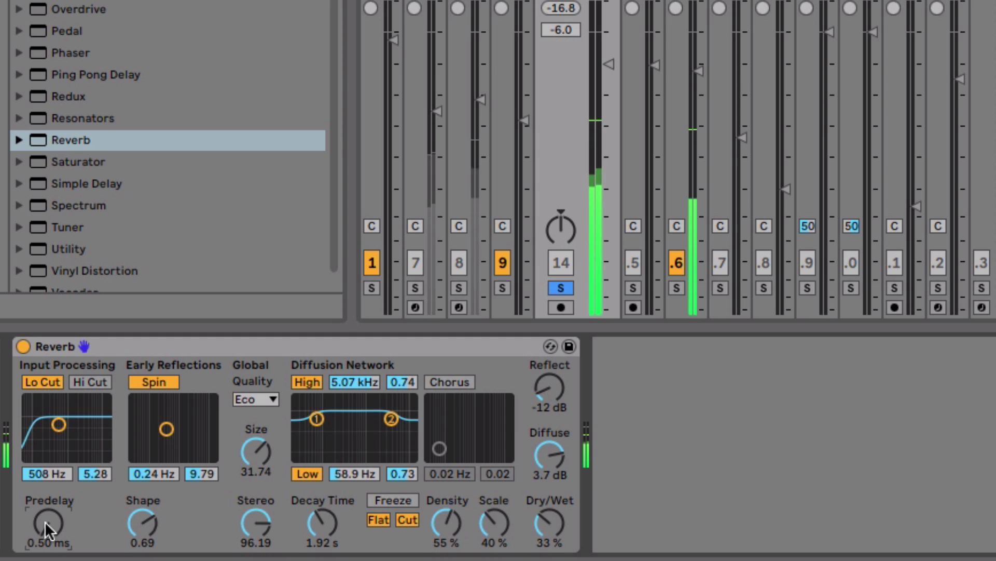
drag(45, 522, 44, 469)
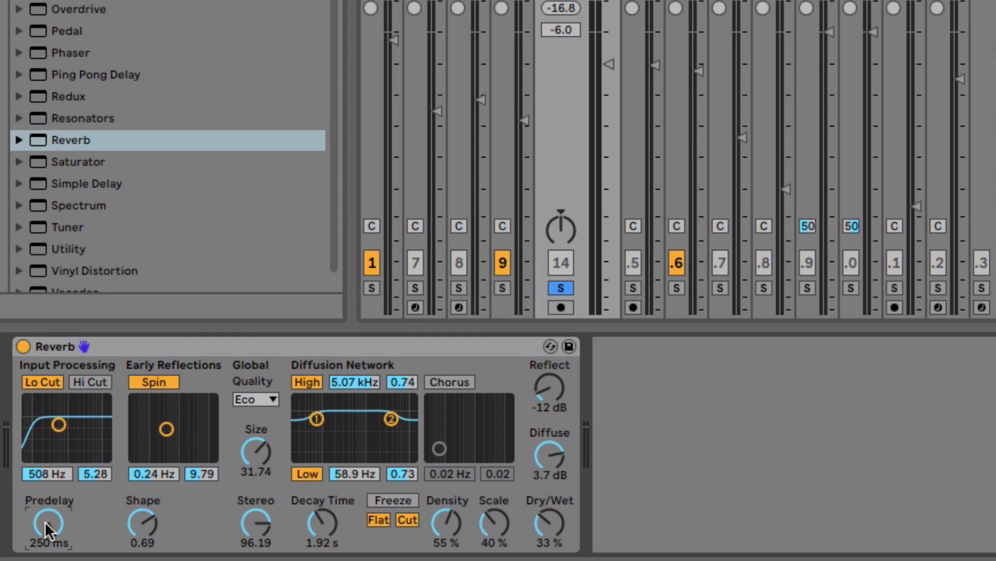
key(space)
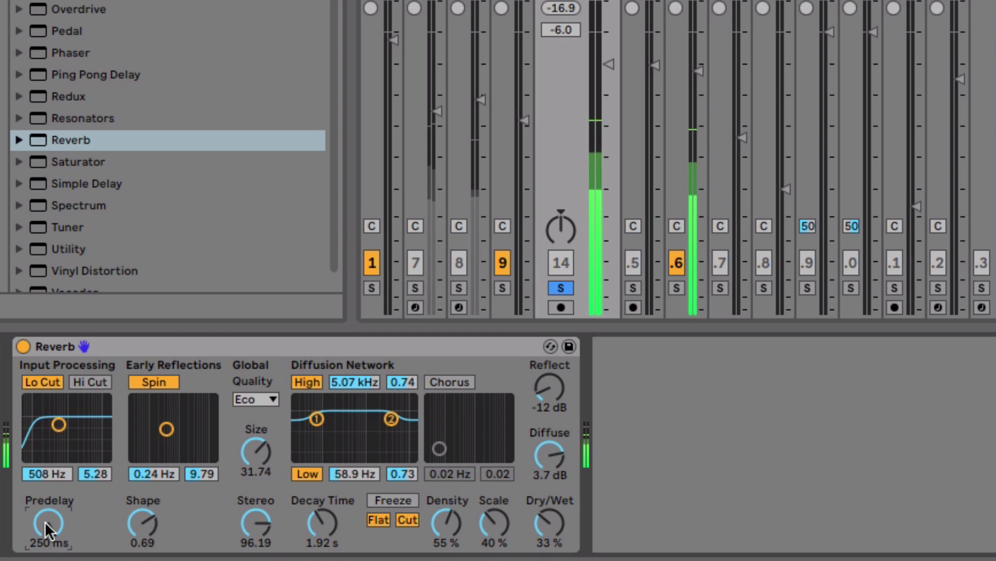
drag(45, 522, 45, 548)
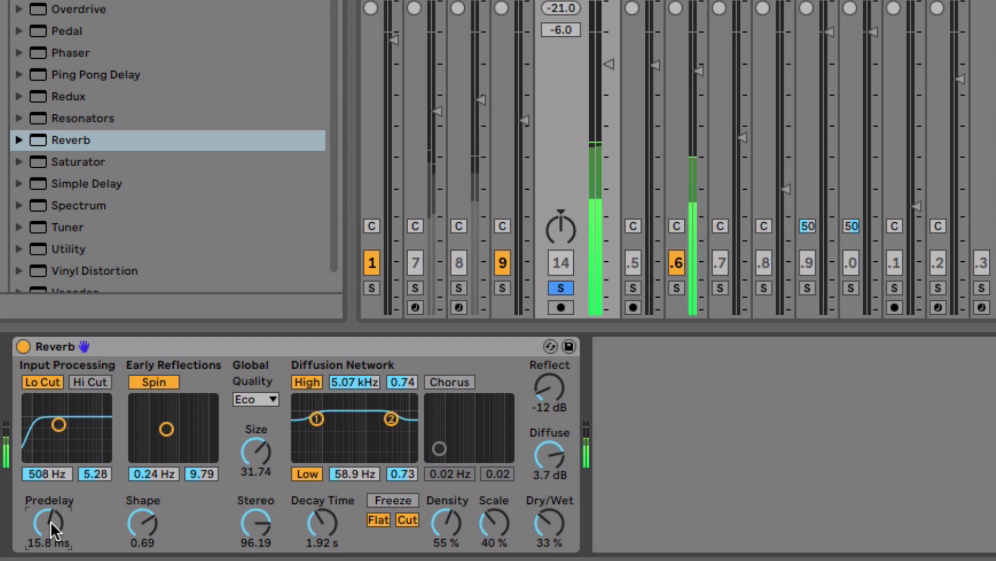
drag(52, 529, 51, 519)
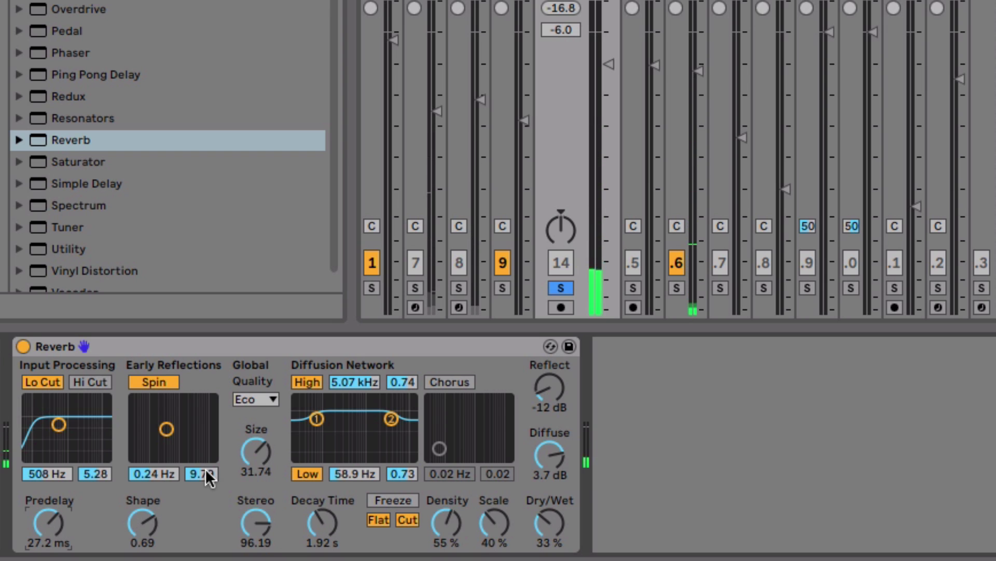
Step: Enable the reverb's input Hi Cut and tune the Input Processing filter by ear to 1.04 kHz with a bandwidth of 4.93
click(86, 381)
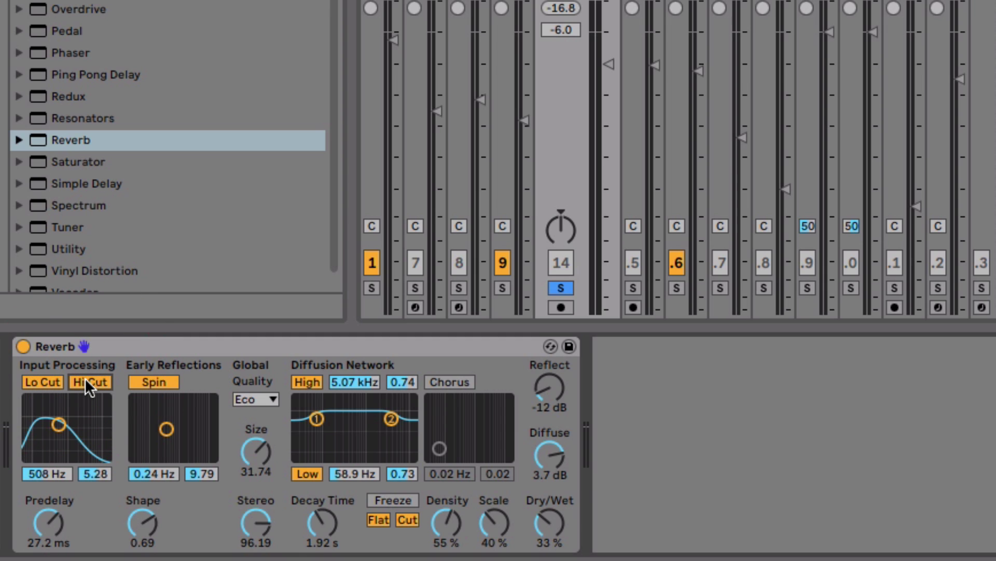
drag(59, 424, 65, 424)
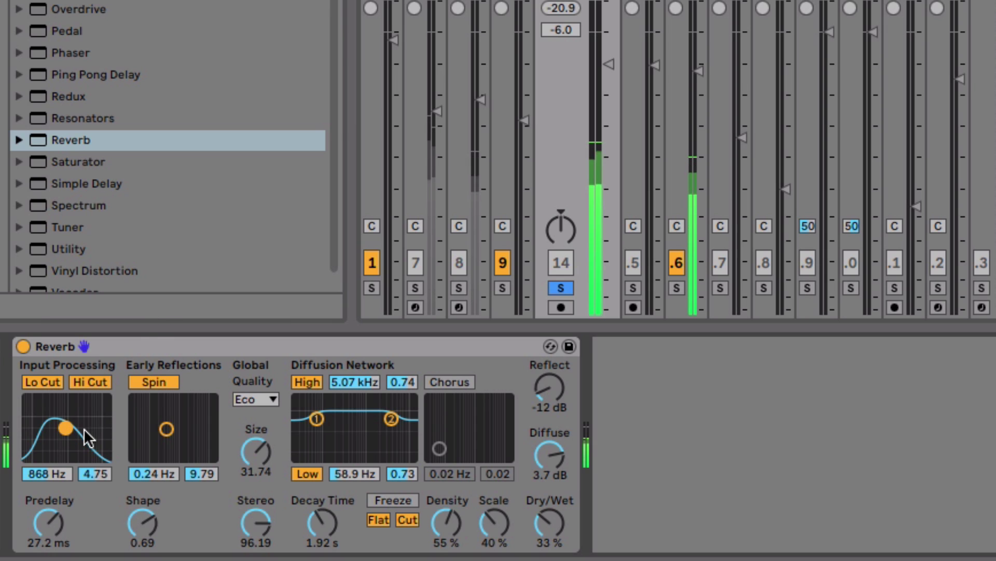
drag(66, 427, 64, 429)
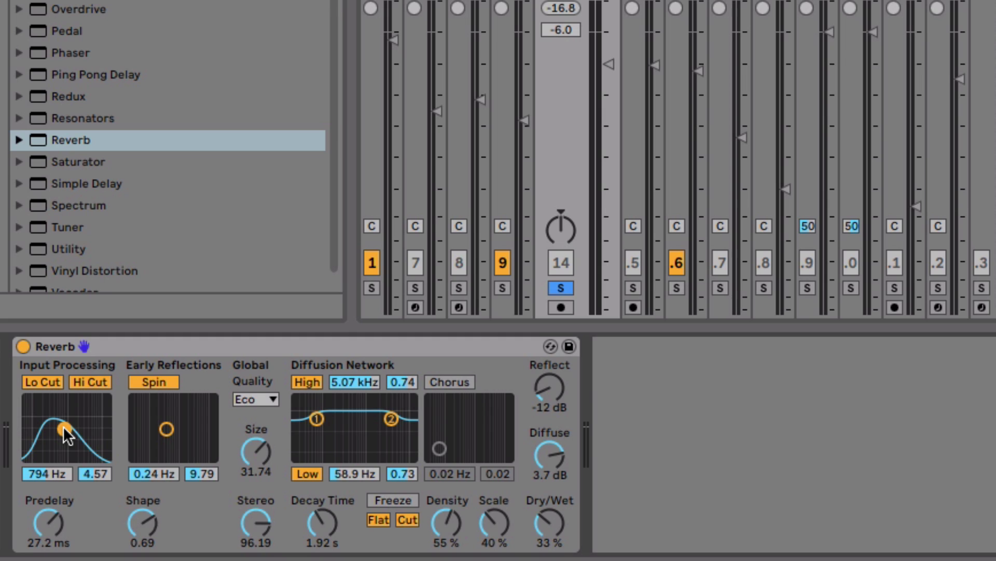
drag(66, 435, 68, 436)
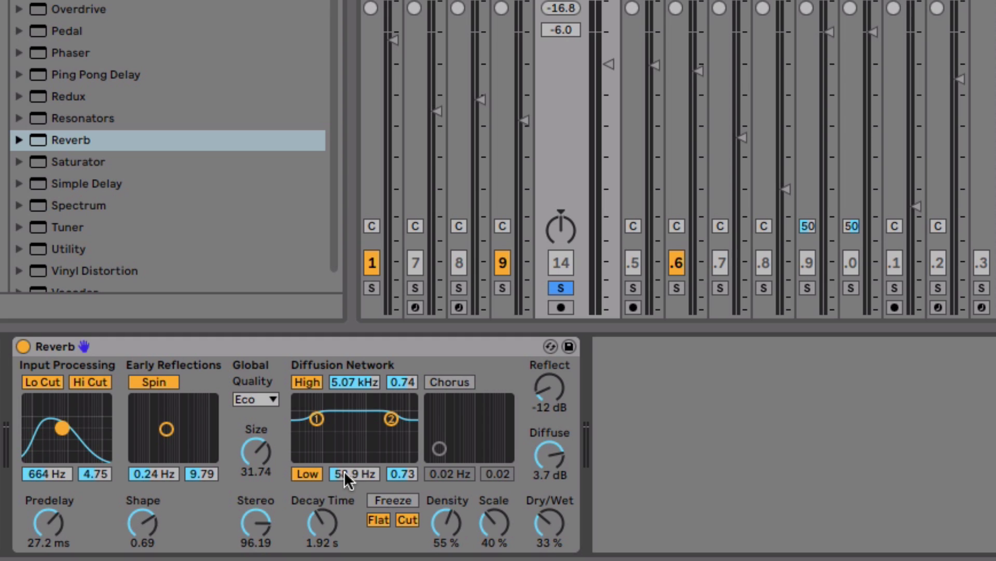
mouse_move(63, 429)
mouse_down()
mouse_move(67, 421)
mouse_move(42, 426)
mouse_up()
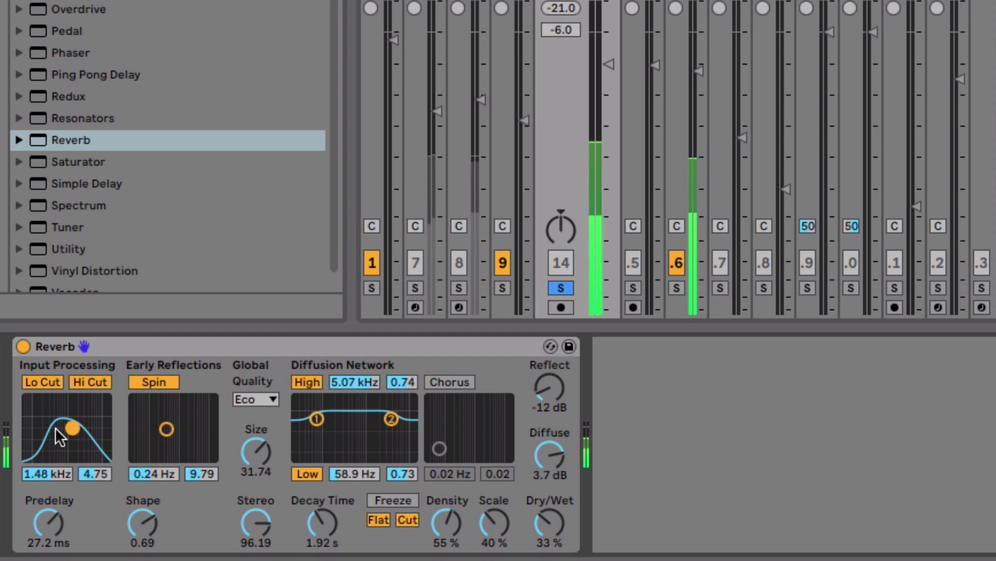
drag(72, 427, 68, 427)
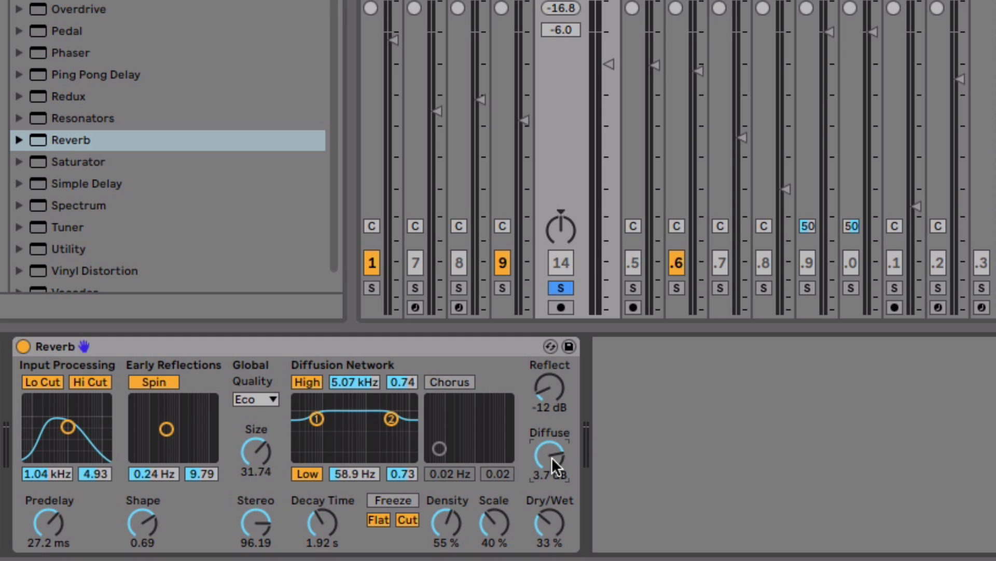
Step: Set the Diffusion Network's high filter to 648 Hz and 0.23, and lower the Diffuse level to -2.9 dB
mouse_move(552, 457)
mouse_down()
mouse_move(552, 440)
mouse_move(552, 474)
mouse_move(556, 457)
mouse_up()
drag(392, 418, 367, 448)
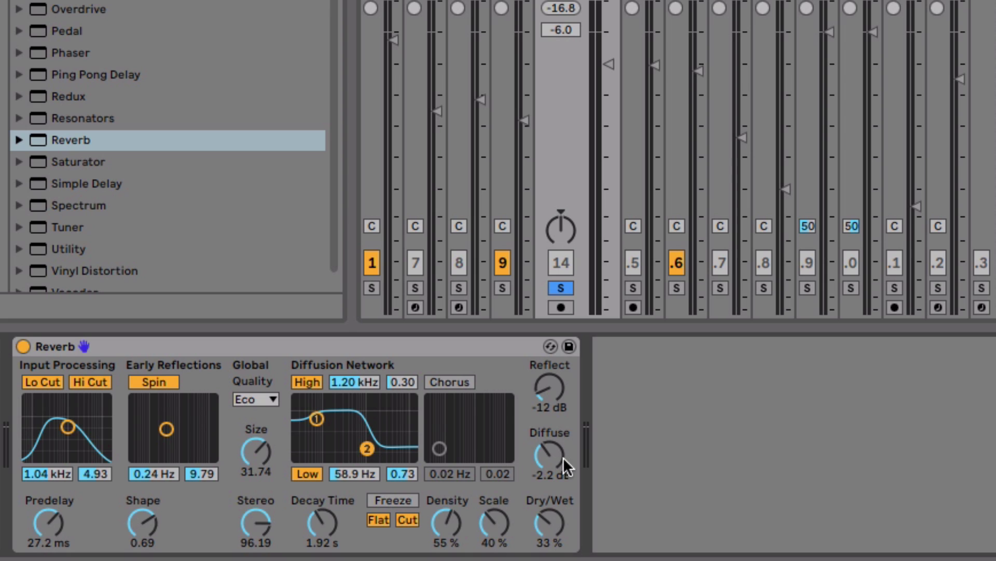
mouse_move(367, 448)
mouse_down()
mouse_move(374, 421)
mouse_move(350, 444)
mouse_move(356, 453)
mouse_up()
drag(549, 456, 550, 462)
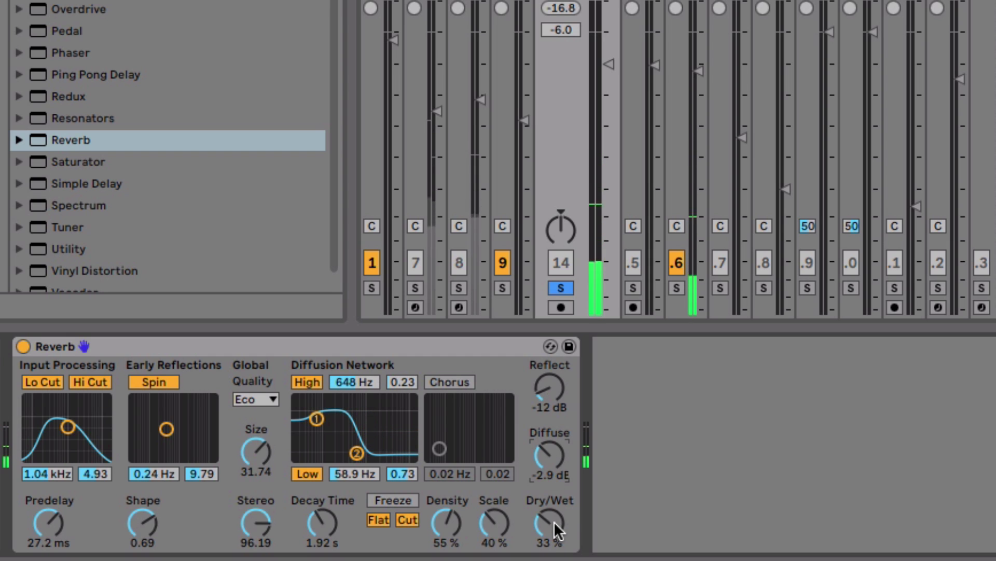
Step: Set Dry/Wet to 68% and audition the Diffusion Network's low filter at 512 Hz and 0.25
drag(553, 521, 557, 536)
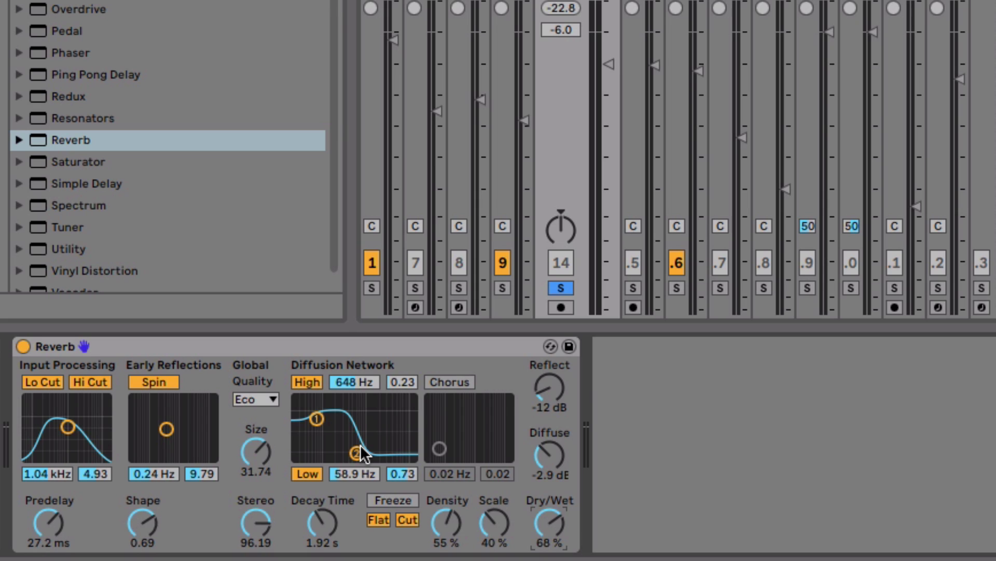
mouse_move(357, 454)
mouse_down()
mouse_move(369, 415)
mouse_move(320, 420)
mouse_move(340, 462)
mouse_move(353, 450)
mouse_up()
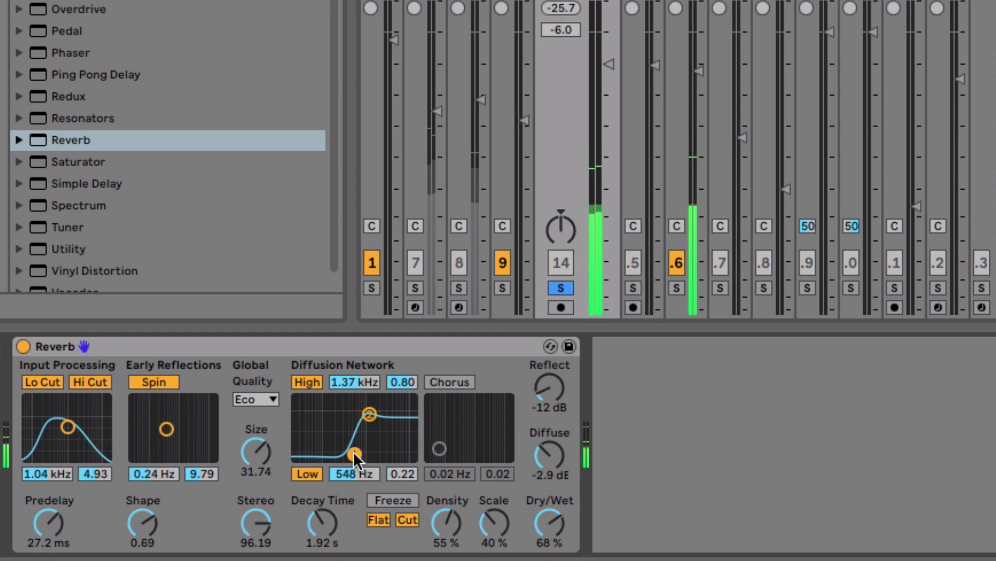
drag(354, 450, 353, 451)
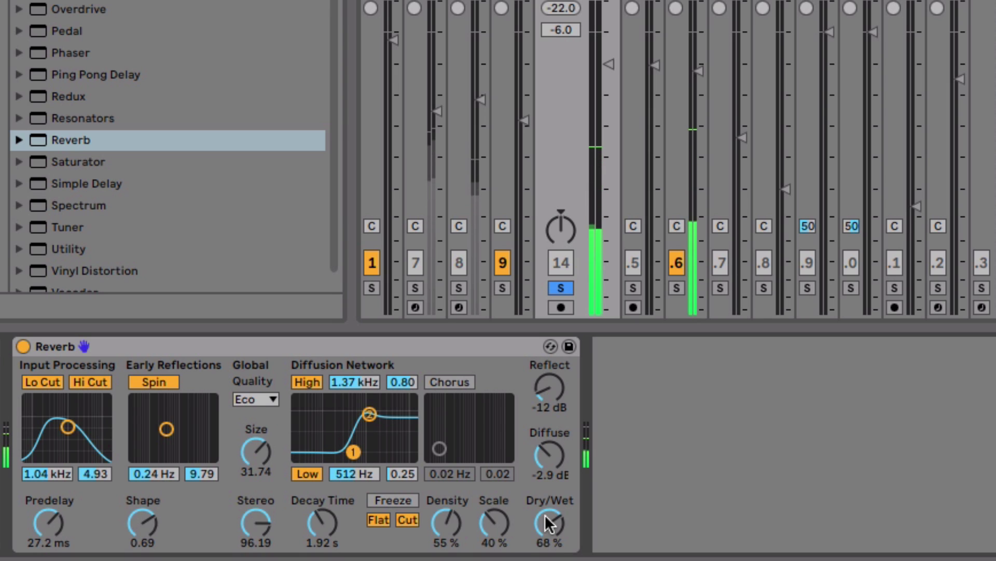
Step: Reduce Dry/Wet to 39%, unsolo the Lead Vocal BUS track and set the Diffusion Network's high filter to 431 Hz and 0.25
drag(549, 522, 550, 545)
click(560, 287)
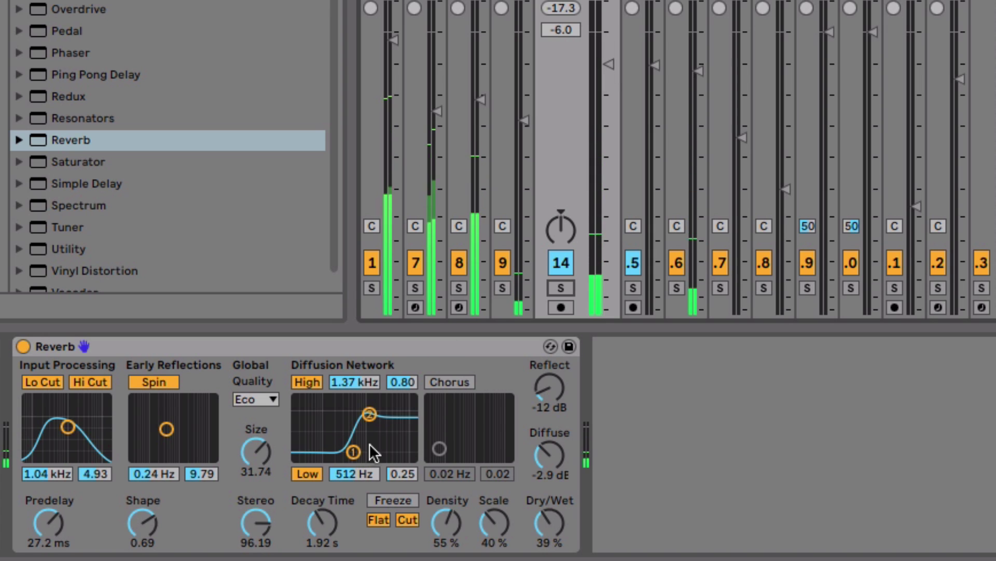
mouse_move(353, 451)
mouse_down()
mouse_move(317, 420)
mouse_move(367, 416)
mouse_move(365, 447)
mouse_move(350, 451)
mouse_up()
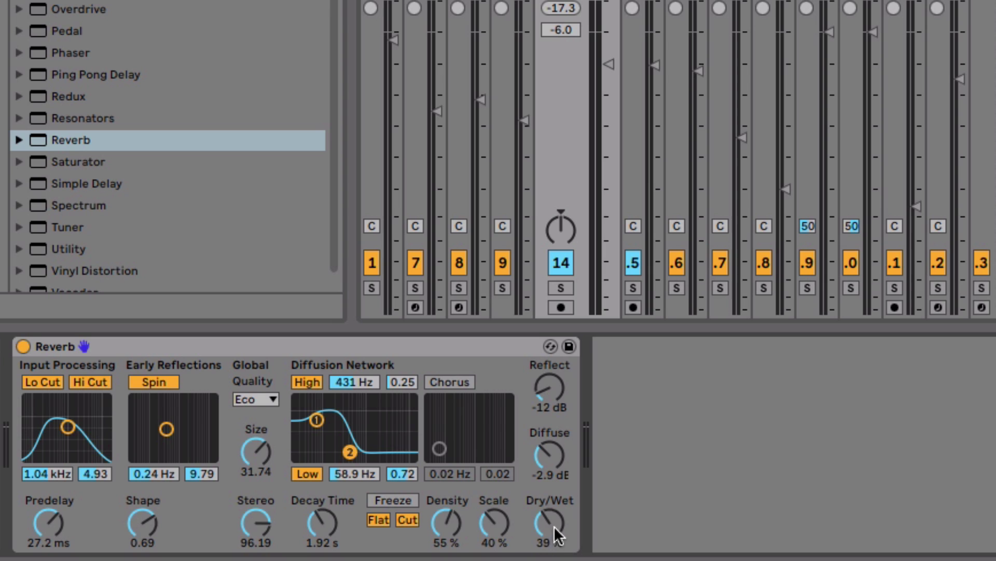
Step: Raise the reverb's Dry/Wet to 48% and on to 54%, and set the Lead Vocal BUS track volume to -5.0 dB
drag(554, 526, 554, 517)
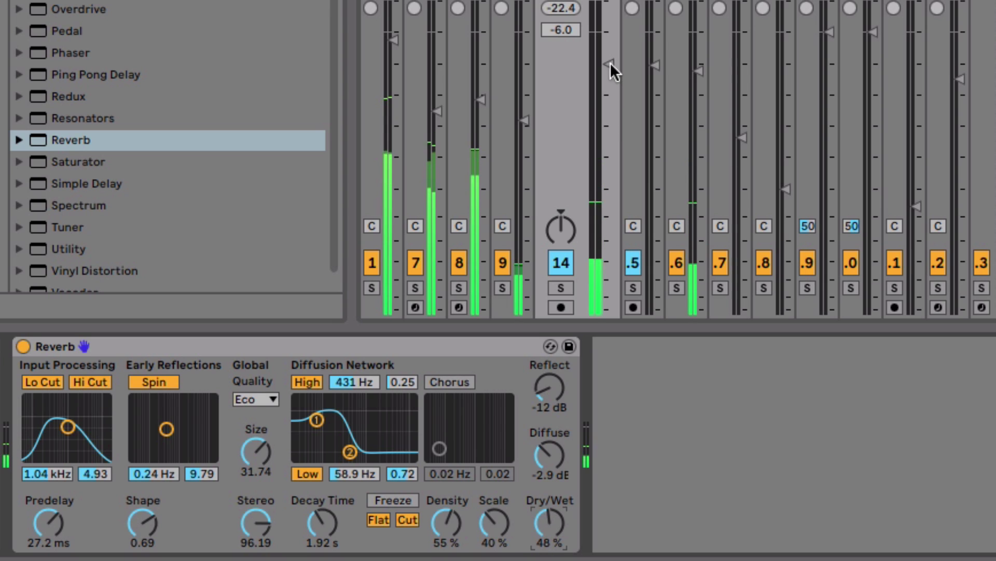
drag(611, 63, 612, 58)
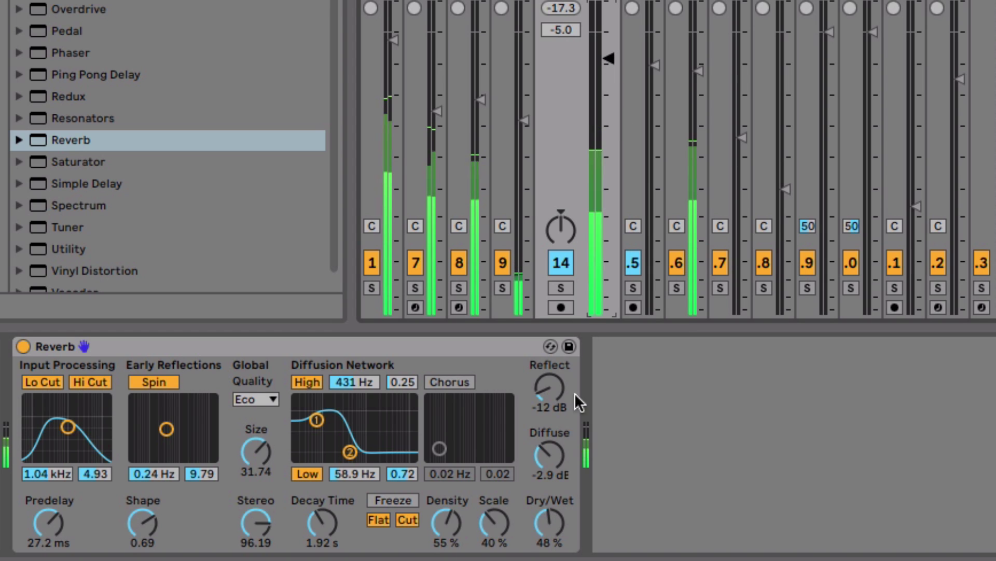
drag(558, 529, 558, 524)
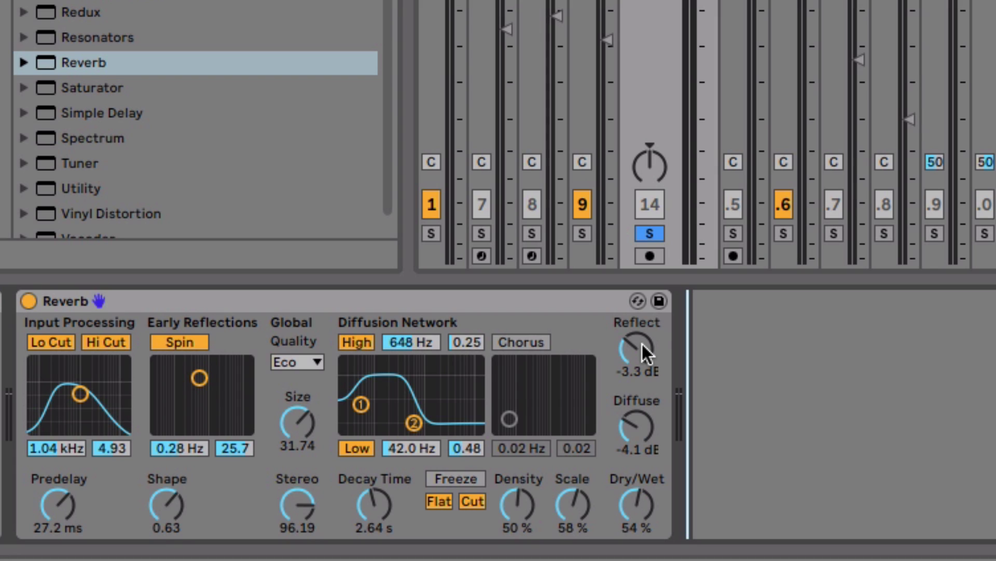
Step: Audition the reverb's Reflect level on the soloed vocal bus at -3.7 dB, 6.0 dB and -30 dB
mouse_move(642, 341)
mouse_down()
mouse_move(641, 332)
mouse_move(641, 355)
mouse_move(642, 343)
mouse_up()
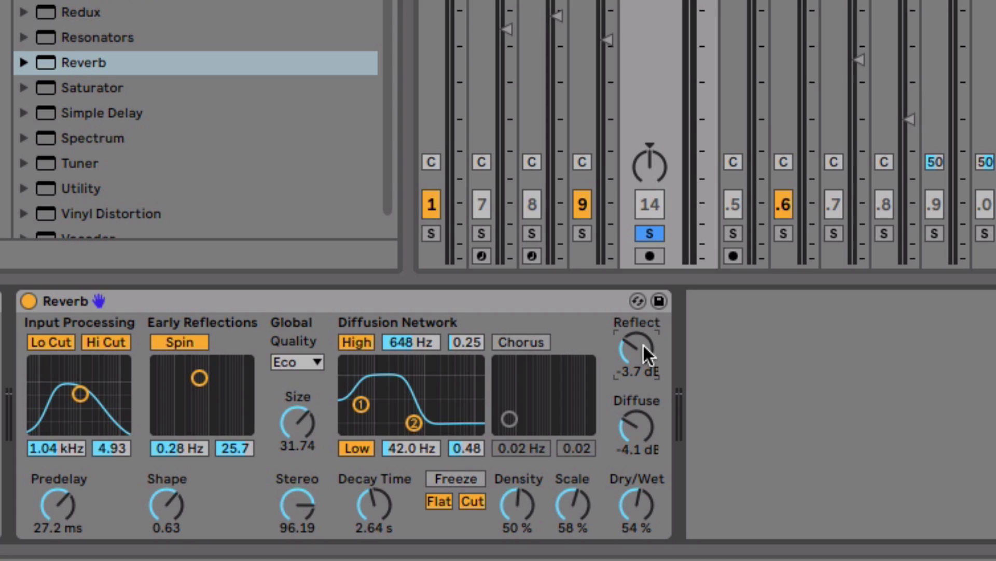
drag(643, 347, 645, 322)
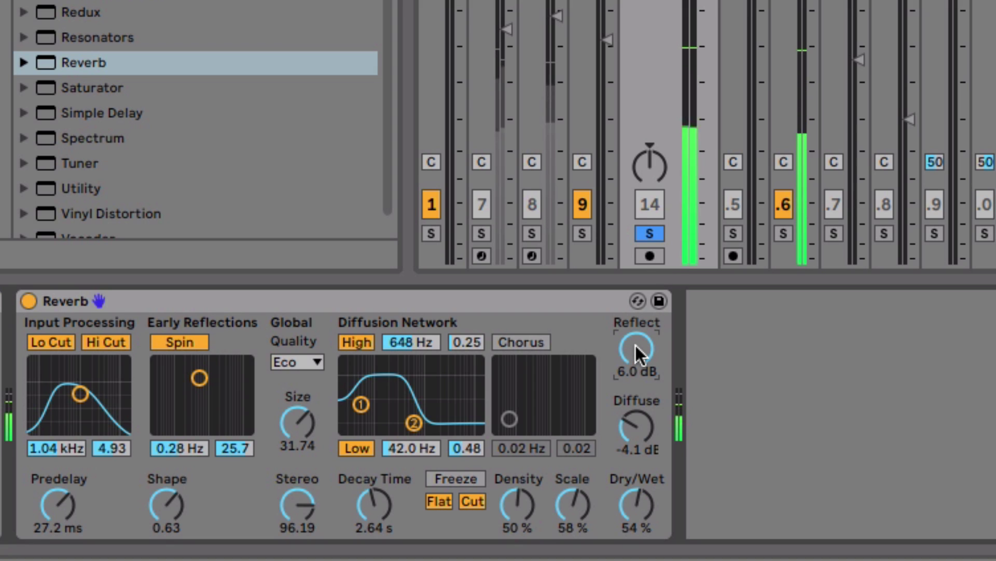
mouse_move(634, 341)
mouse_down()
mouse_move(634, 364)
mouse_move(637, 345)
mouse_up()
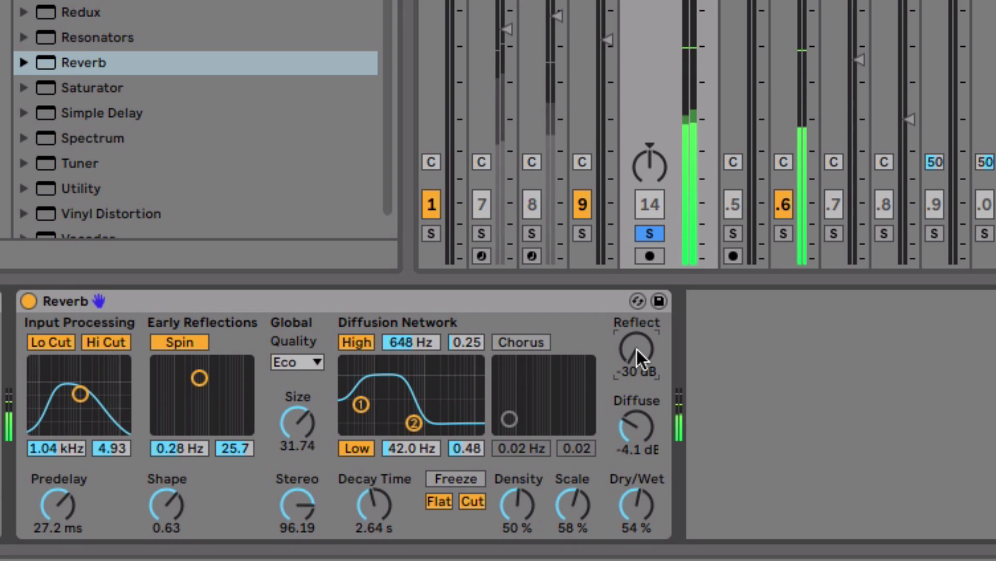
Step: Raise the reverb's Reflect level to 5.4 dB, and settle it at 1.9 dB
drag(638, 350, 638, 313)
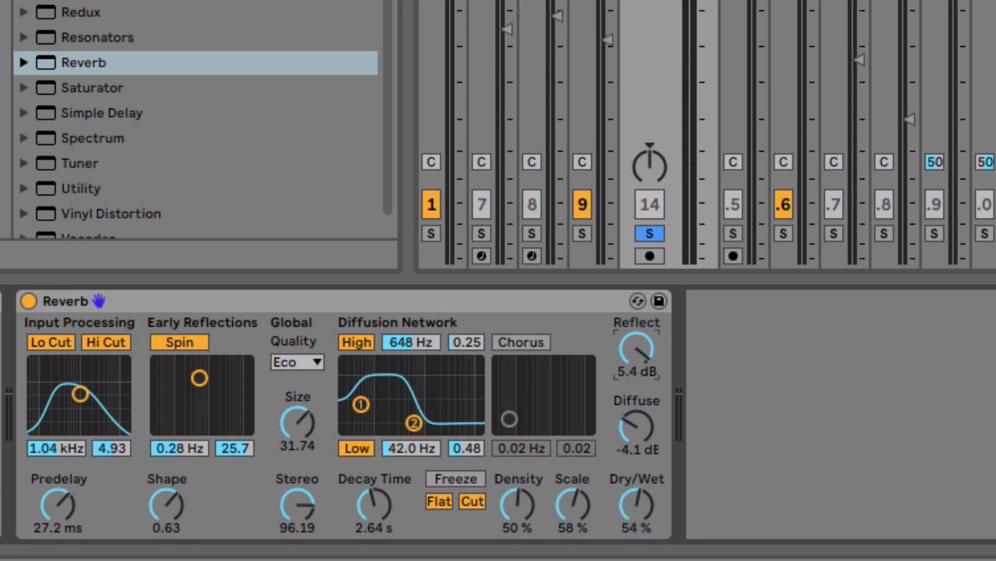
drag(639, 348, 638, 371)
drag(643, 347, 644, 342)
Step: Audition the reverb's Freeze on the soloed vocal bus and turn it off again
click(486, 302)
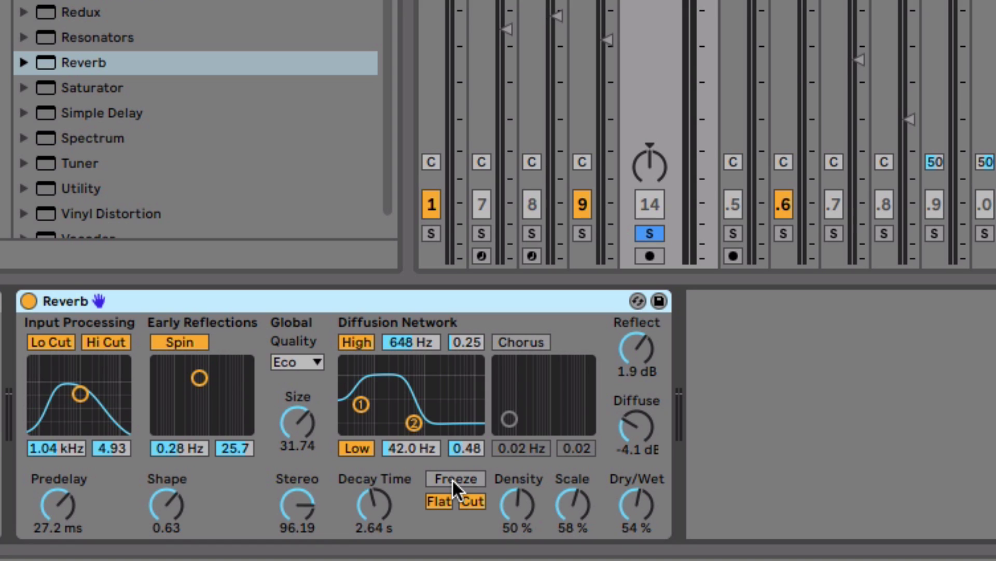
click(453, 479)
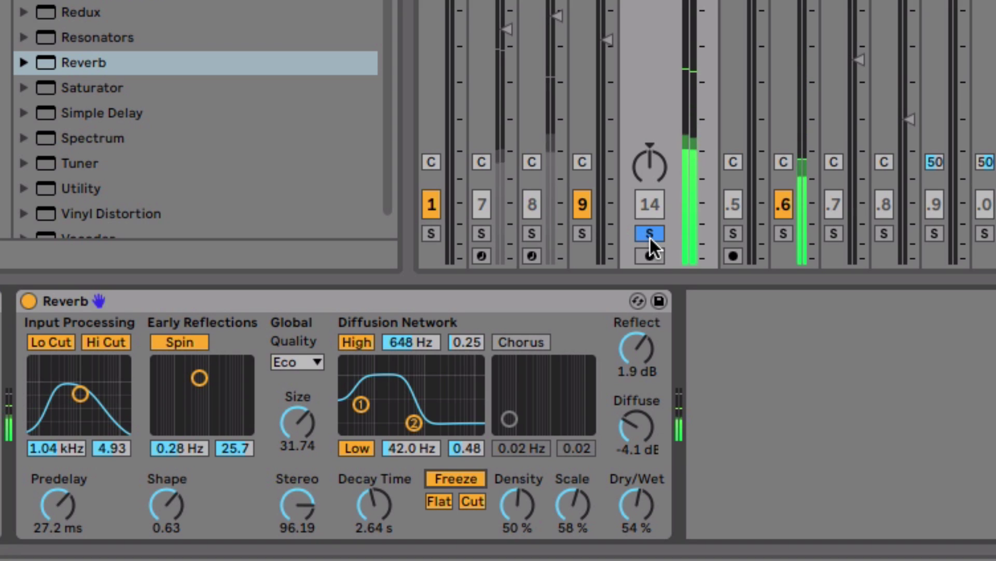
click(473, 475)
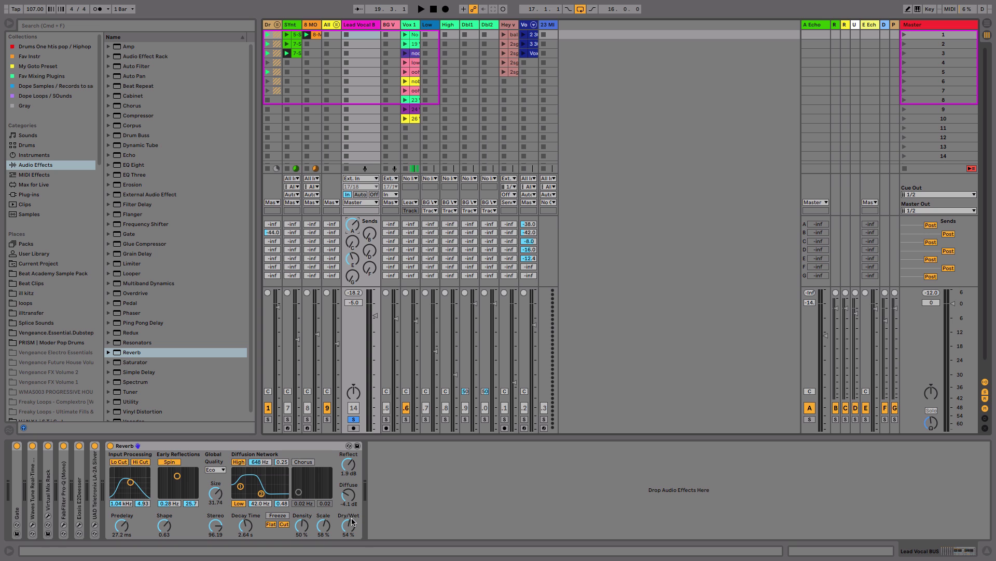
Step: Lower the reverb's Dry/Wet to 52% and on to 48%, and play the full mix with the Lead Vocal BUS track unsoloed
drag(351, 522, 353, 524)
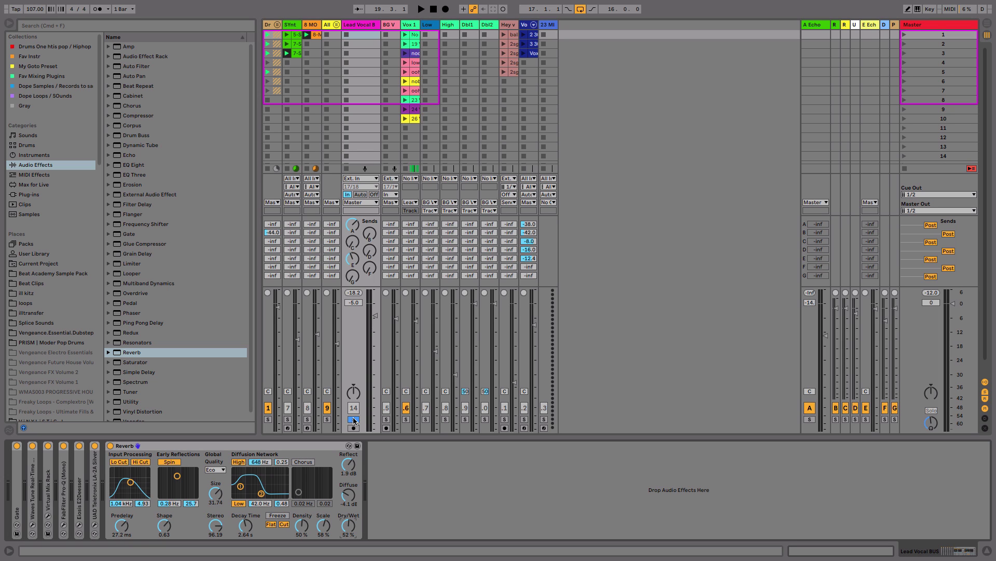
drag(349, 525, 350, 528)
click(353, 419)
key(space)
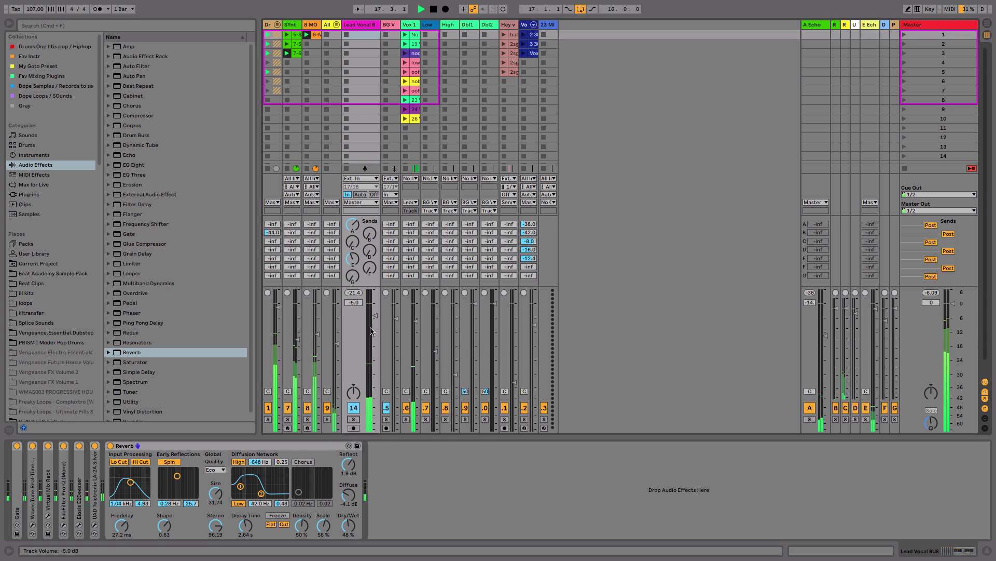
Step: Reduce the reverb's Dry/Wet to 34% and adjust the Lead Vocal BUS track volume to -5.9 dB and on to -5.6 dB
drag(371, 331, 370, 334)
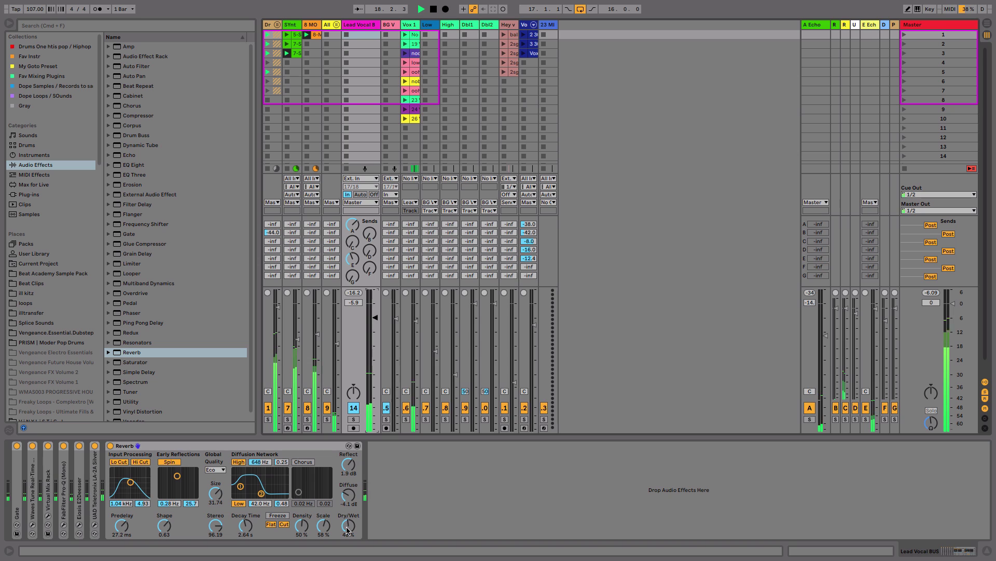
drag(347, 530, 347, 544)
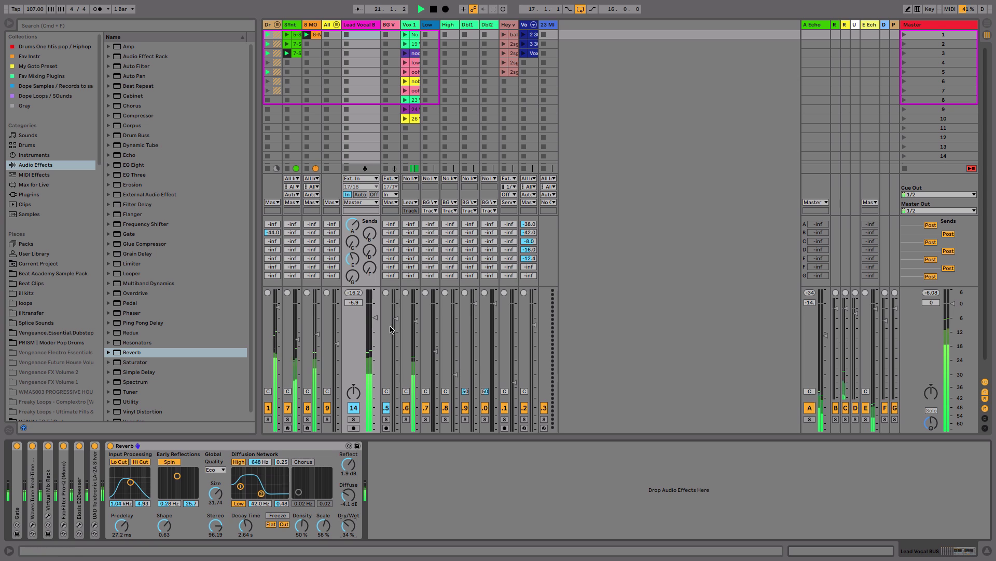
drag(375, 318, 375, 316)
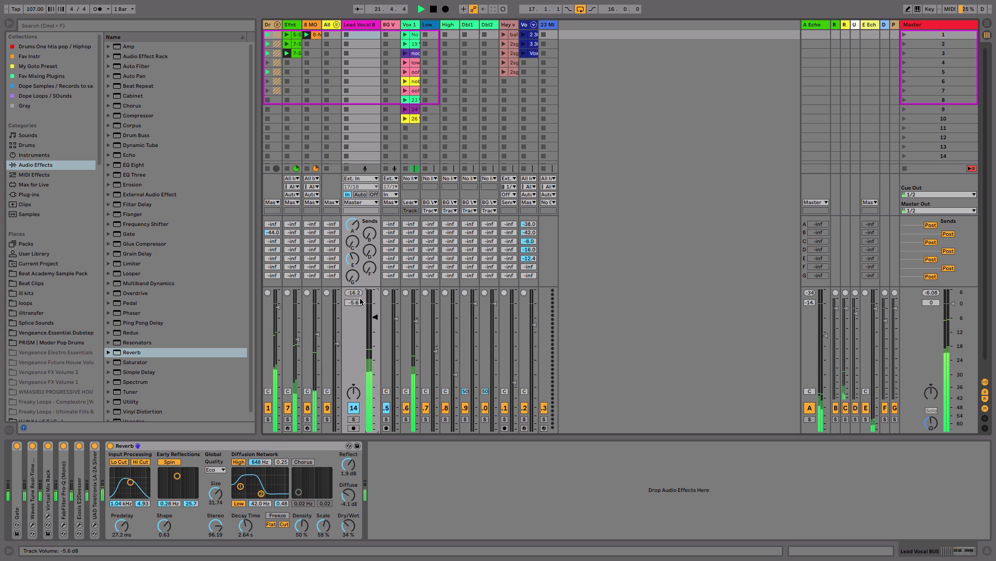
Step: Disable all sends on the Lead Vocal BUS track and bypass the Reverb to hear the vocal dry
right_click(353, 257)
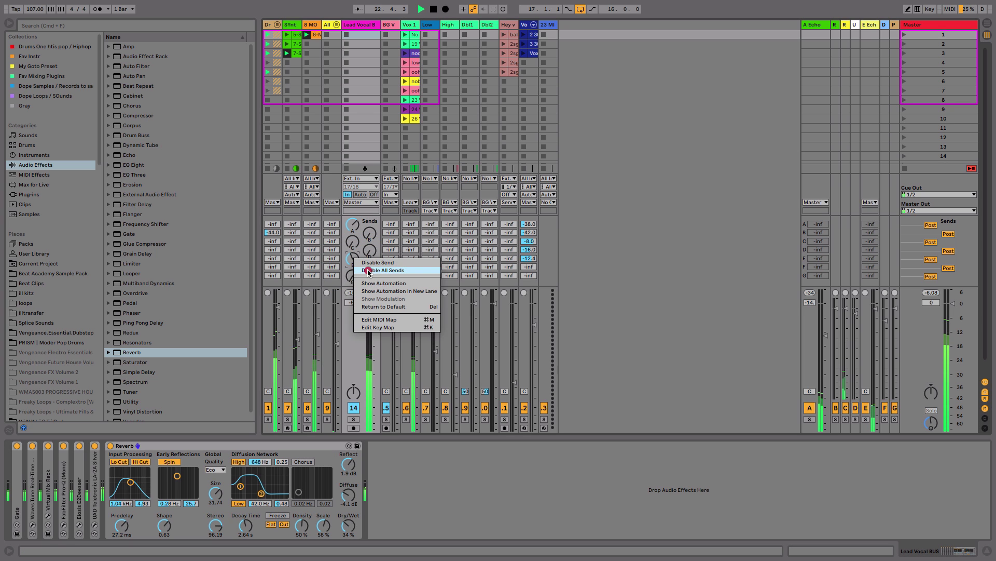
click(369, 270)
click(110, 445)
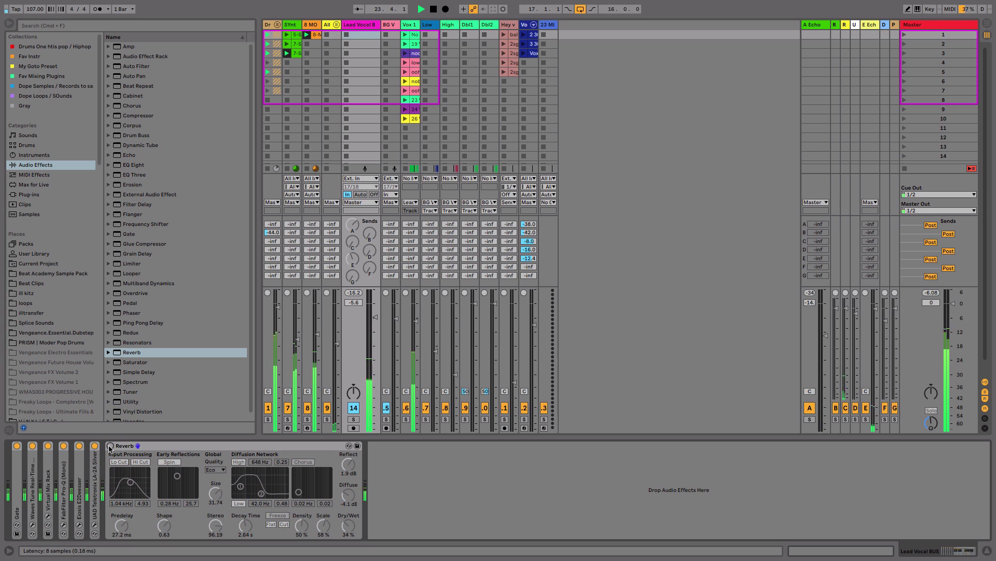